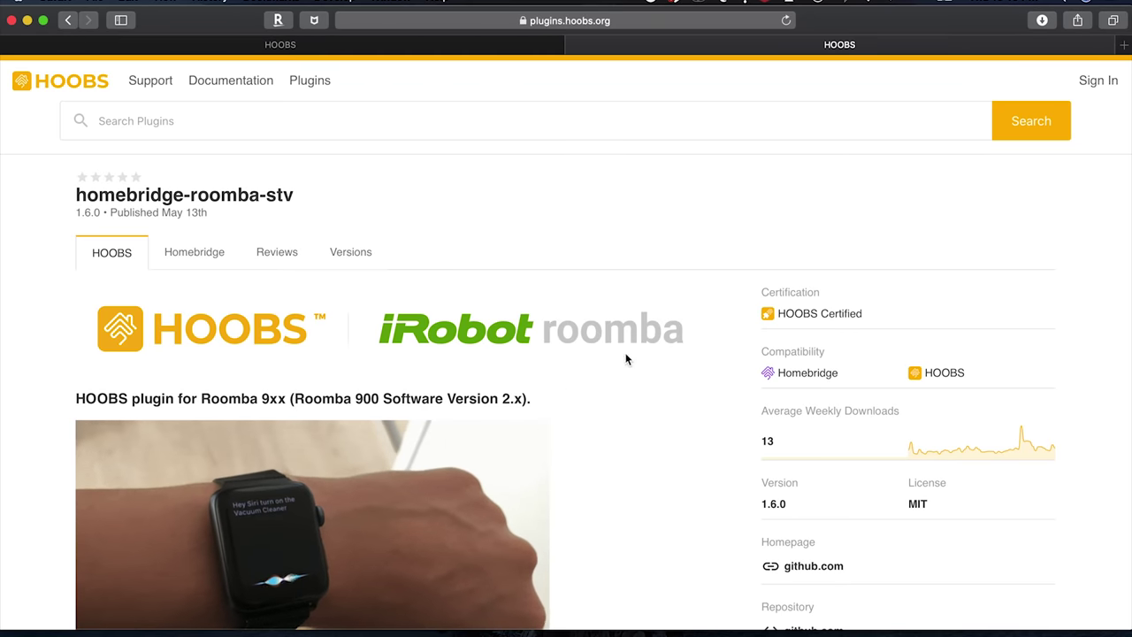
# Step: Scroll down through the Roomba plugin page on the HOOBS Plugins site
pyautogui.scroll(-1, 575, 426)
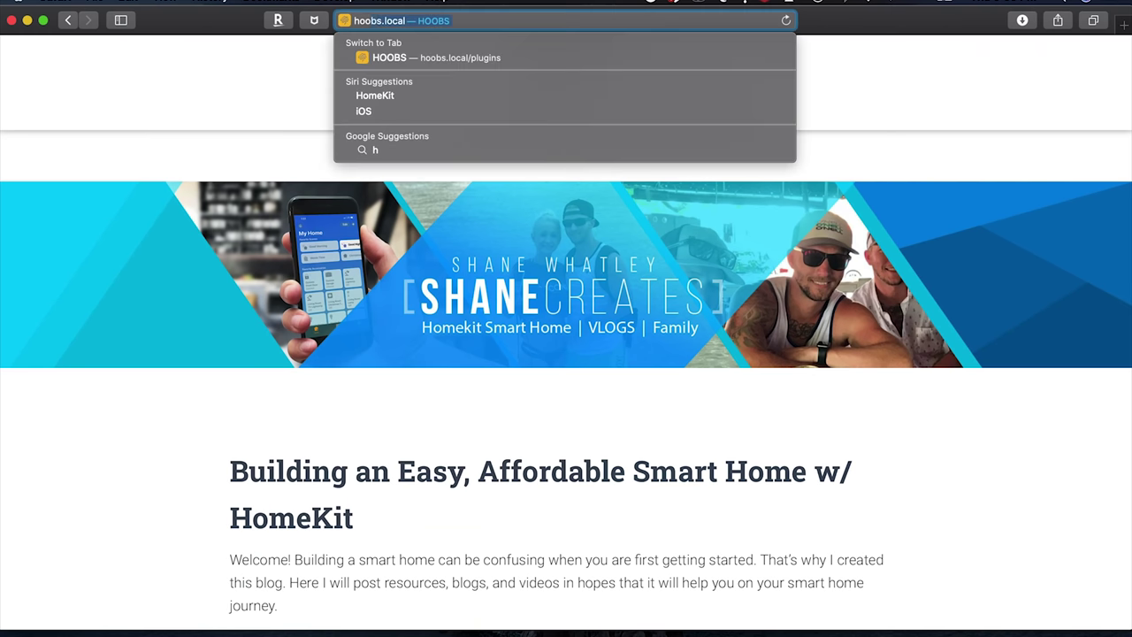
# Step: Load hoobs.local, search plugins for 'roomba' and install Roomba Stv
pyautogui.press('Return')
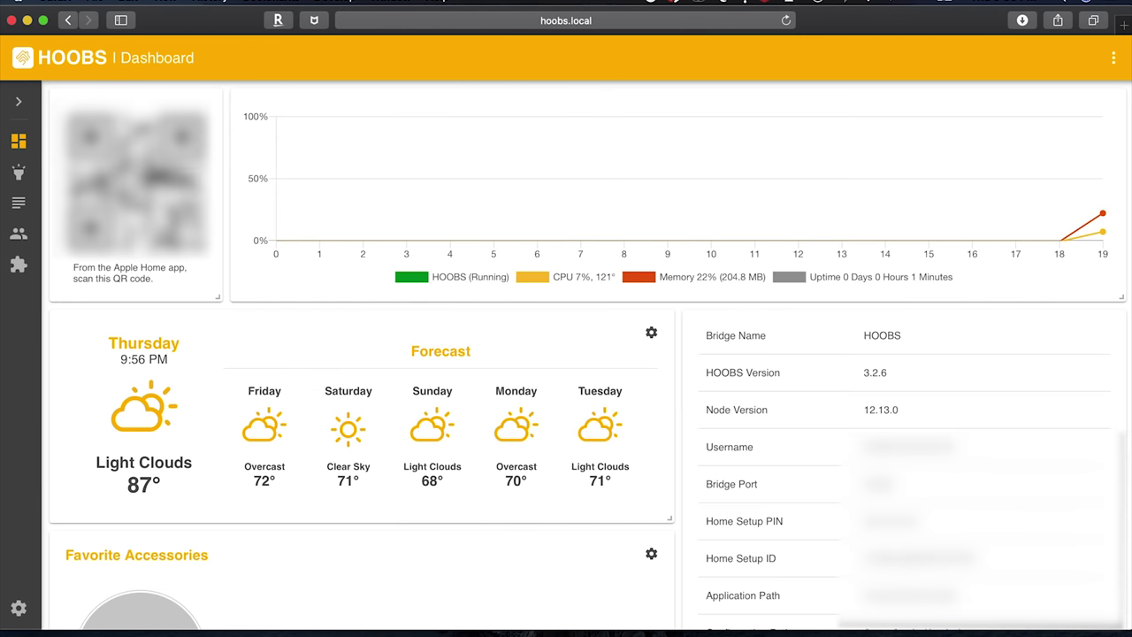
pyautogui.click(20, 266)
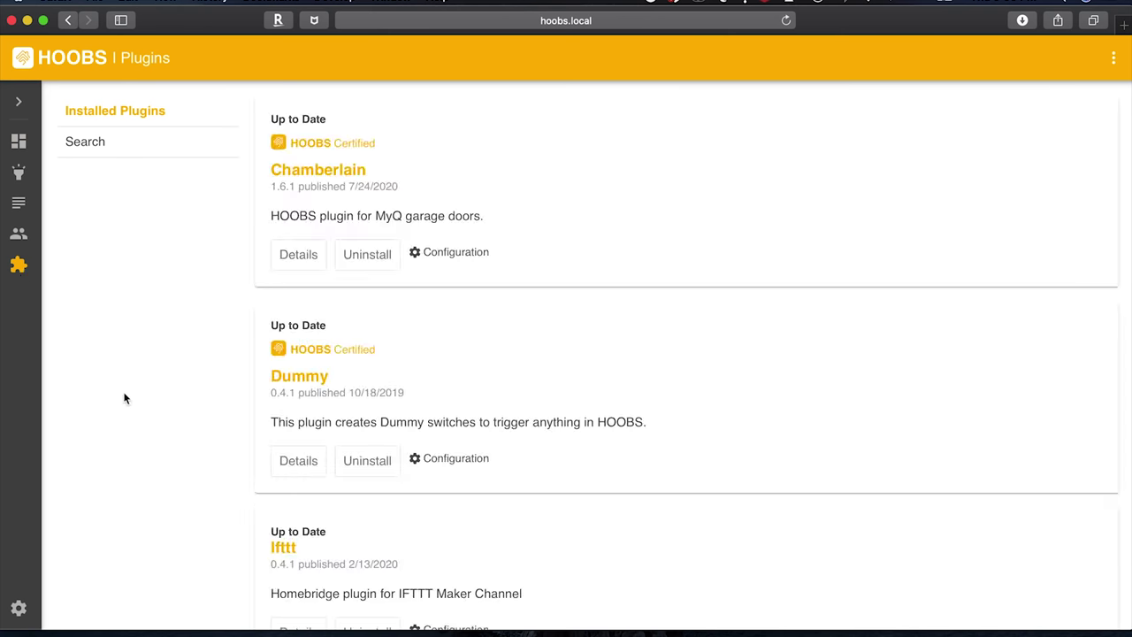
pyautogui.click(89, 143)
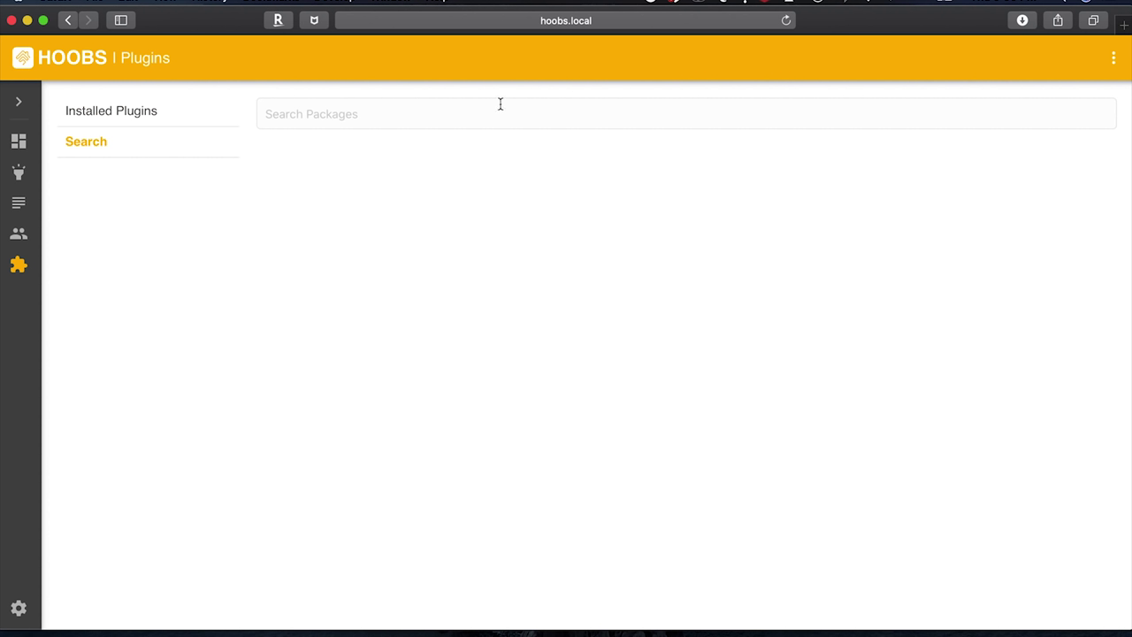
pyautogui.write('roomb')
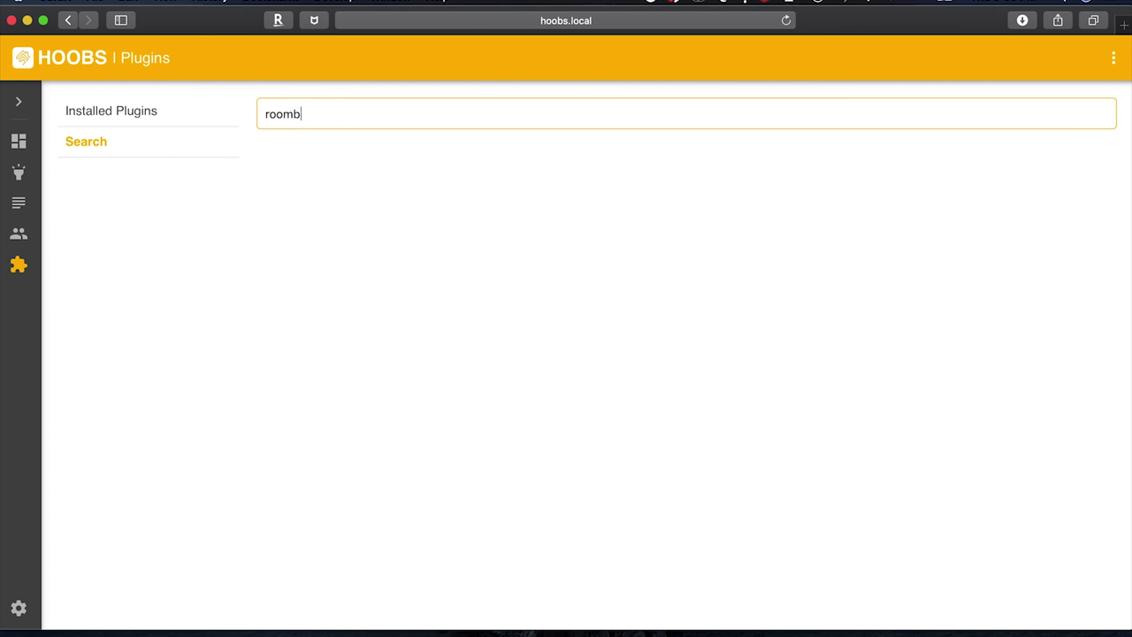
pyautogui.write('a')
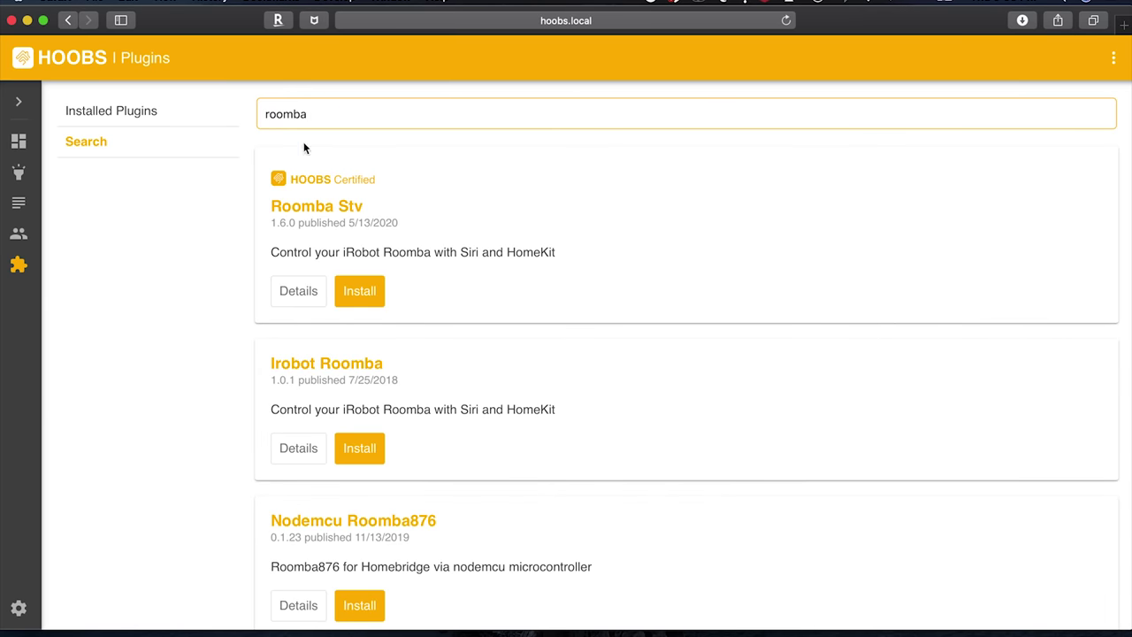
pyautogui.click(360, 293)
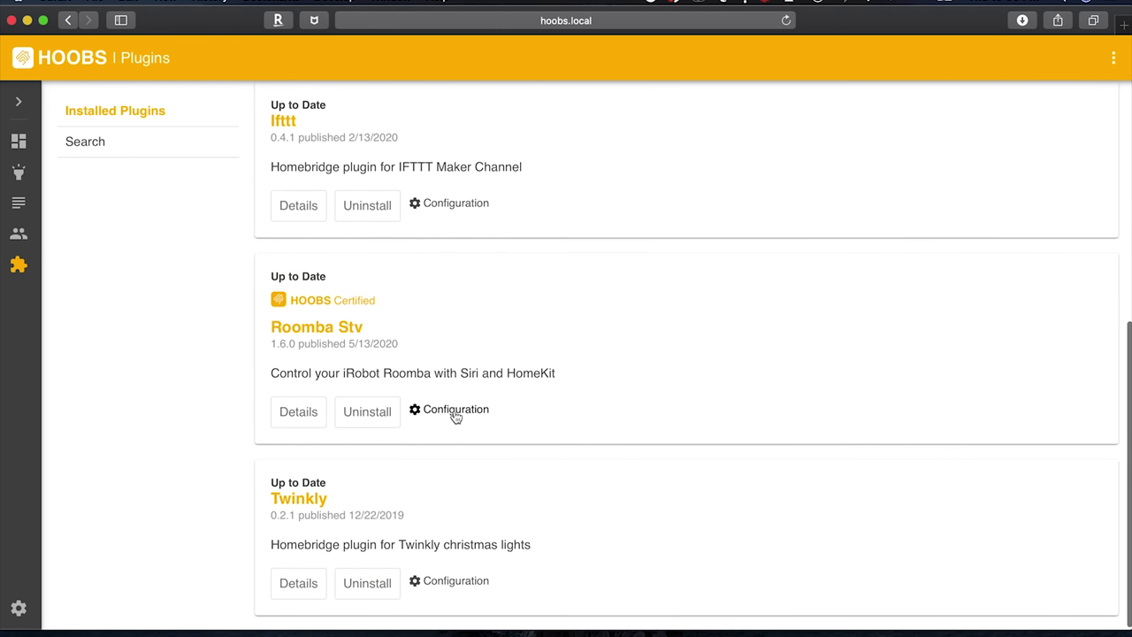
# Step: Open the Roomba Stv configuration and add a new blank accessory entry
pyautogui.click(453, 409)
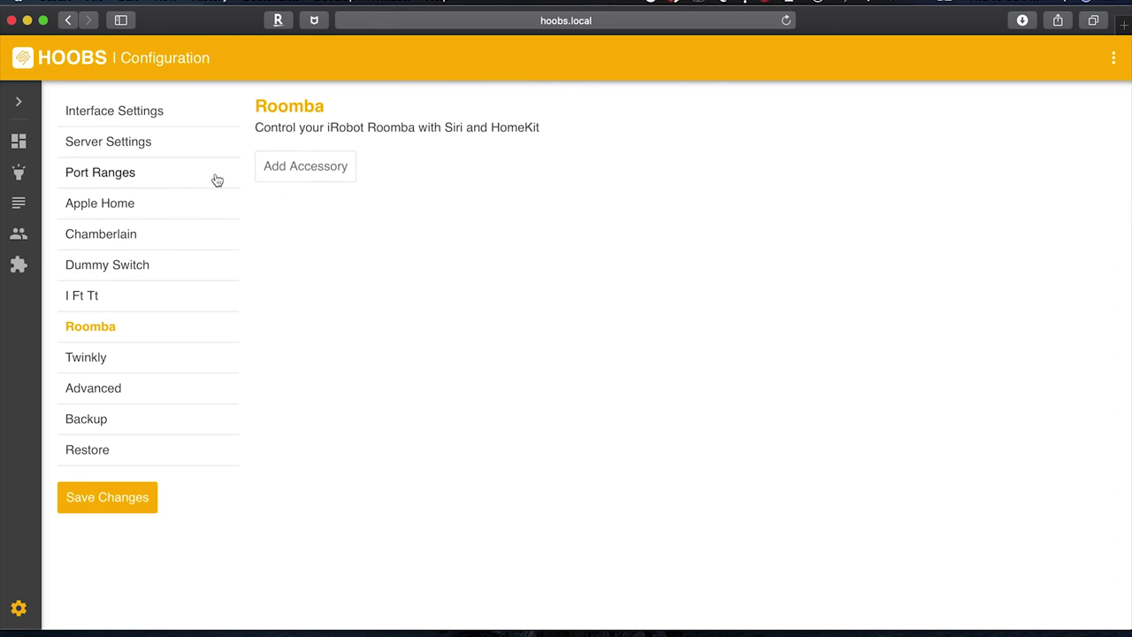
pyautogui.click(309, 176)
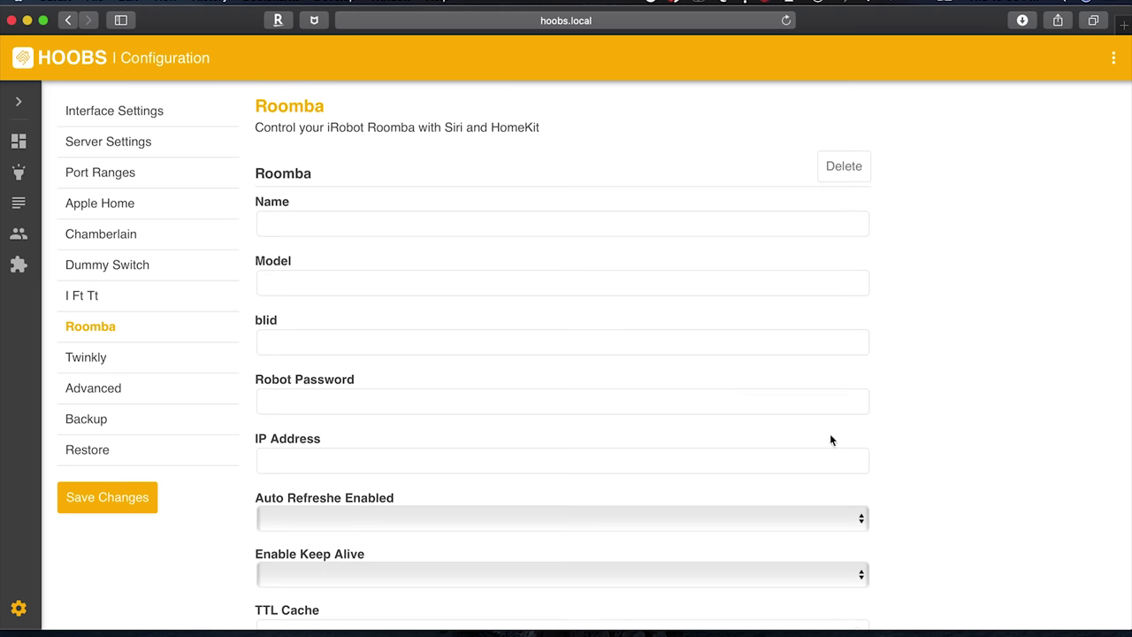
pyautogui.scroll(-2, 685, 402)
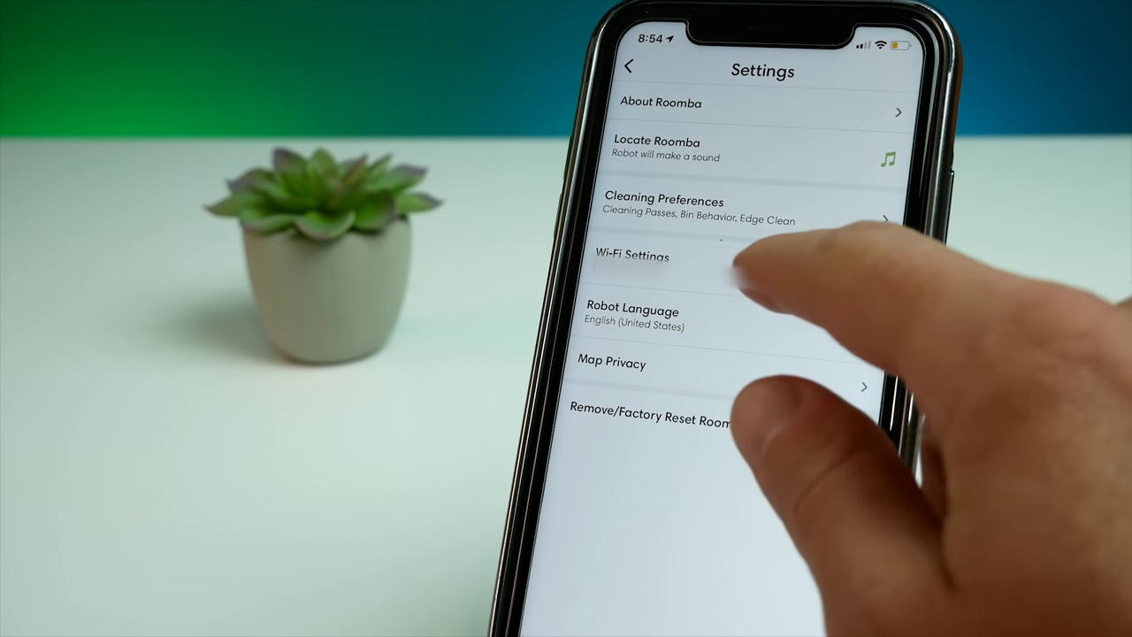
# Step: Open the robot's Wi-Fi settings in iRobot Home to view its IP address
pyautogui.click(743, 265)
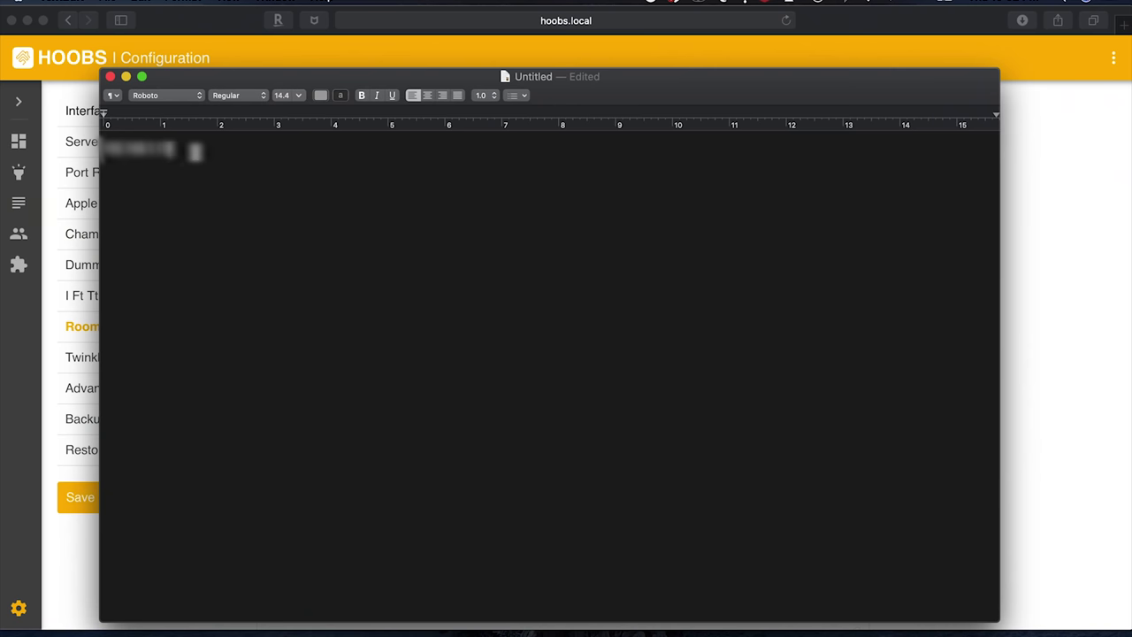
# Step: Select the whole first line of the TextEdit note
pyautogui.tripleClick(194, 152)
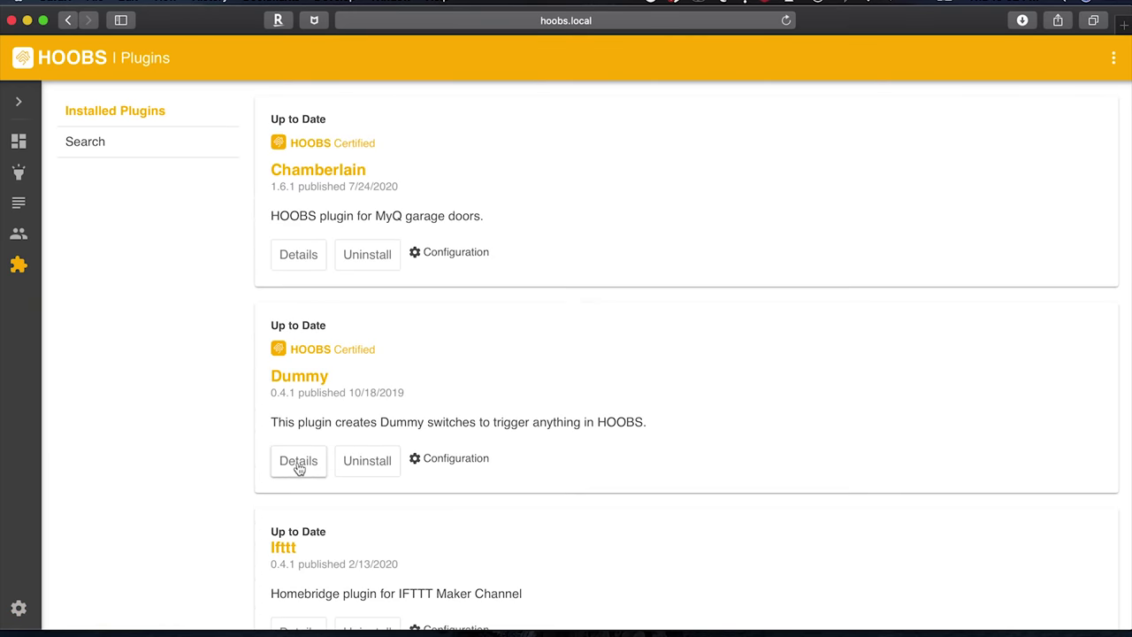
# Step: Open the Roomba Stv plugin's details and scroll to its installation instructions
pyautogui.scroll(-5, 531, 452)
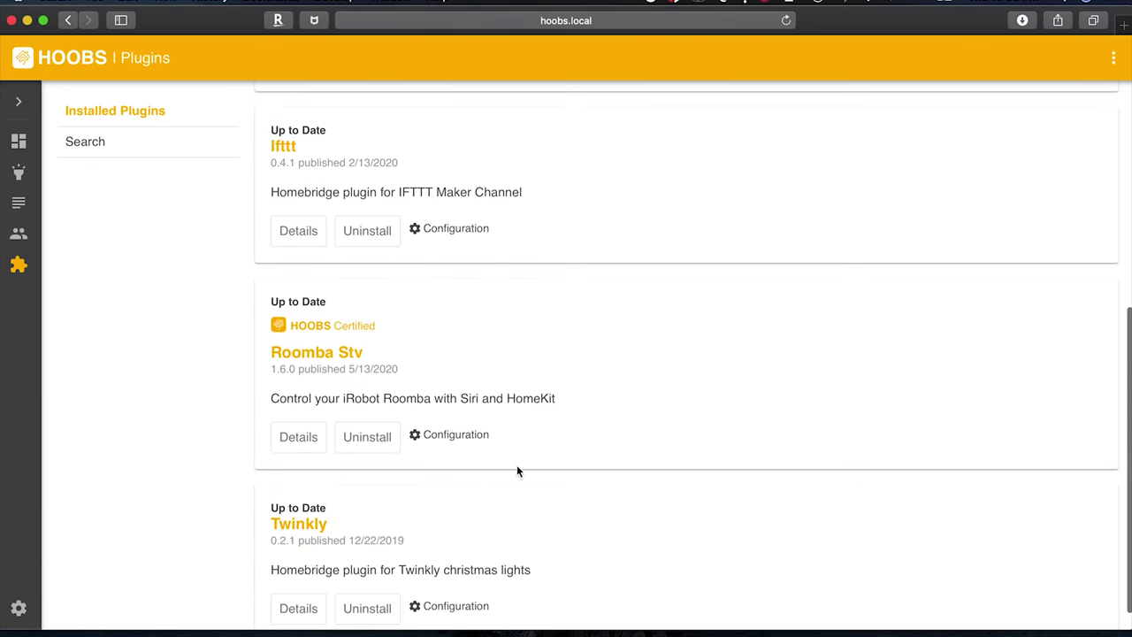
pyautogui.click(299, 442)
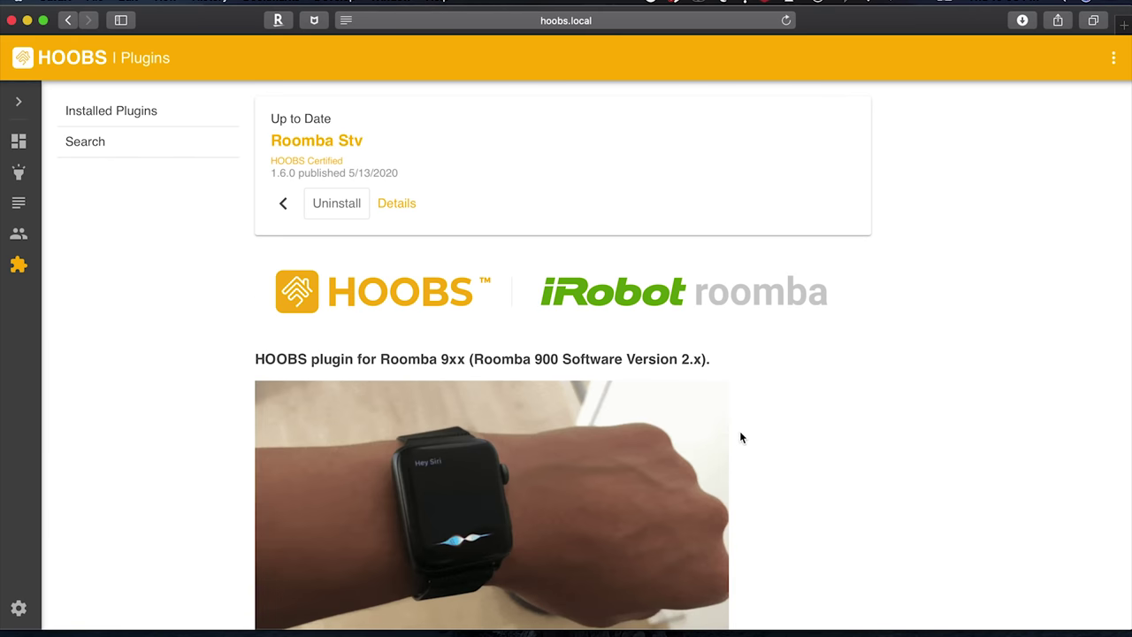
pyautogui.scroll(-5, 858, 482)
pyautogui.scroll(-4, 858, 488)
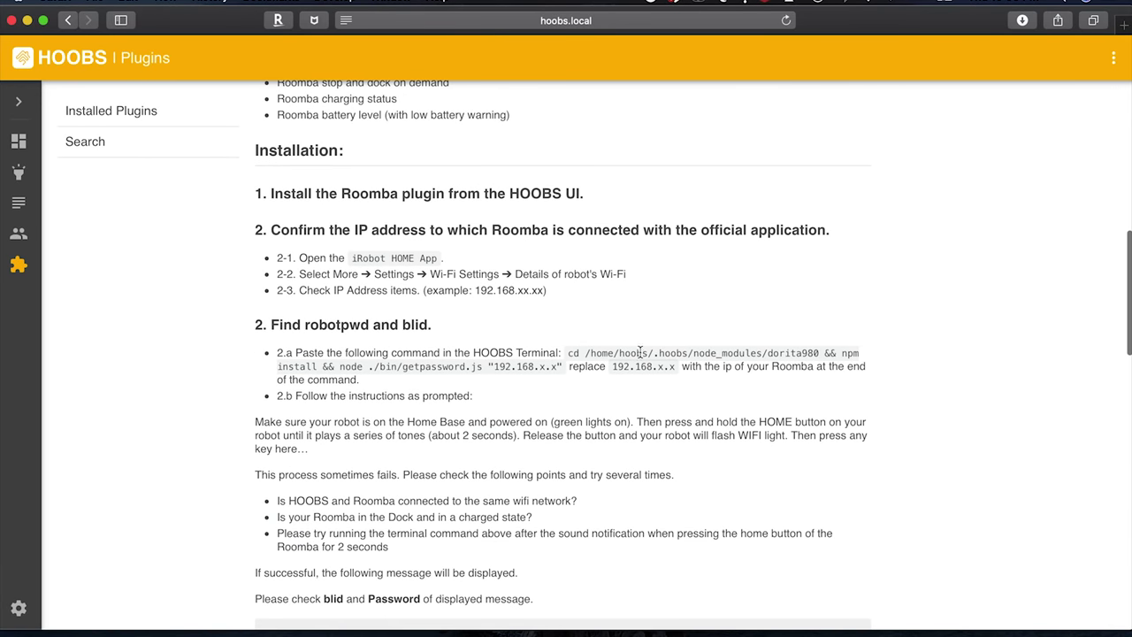
# Step: Copy the dorita980 getpassword terminal command from step 2.a
pyautogui.moveTo(307, 324); pyautogui.dragTo(428, 324)
pyautogui.click(495, 353)
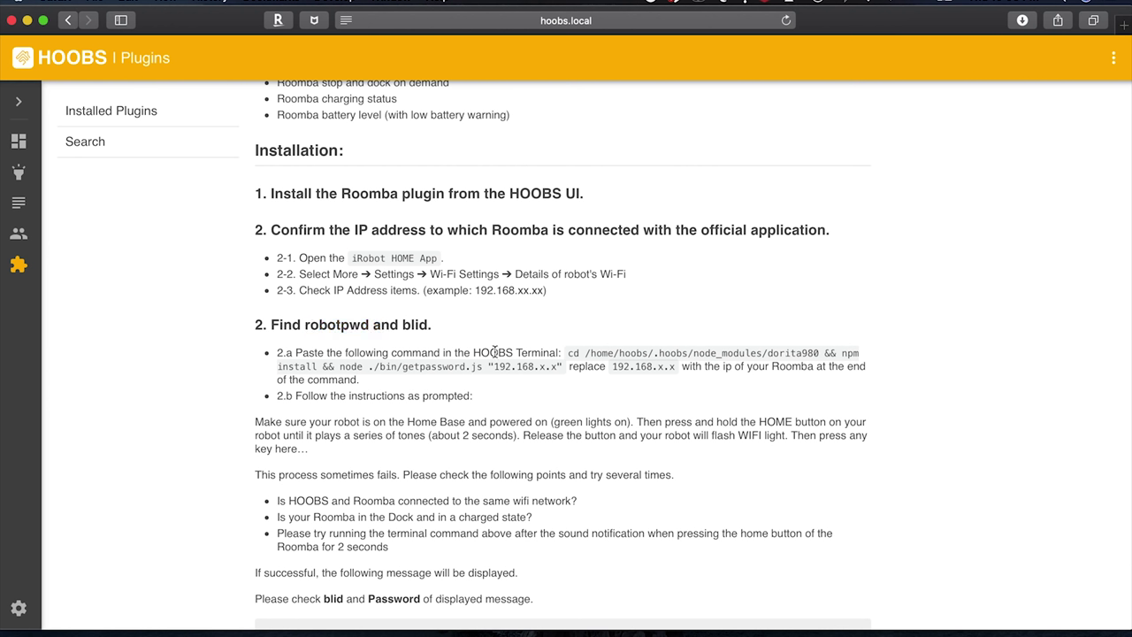
pyautogui.moveTo(569, 353)
pyautogui.mouseDown()
pyautogui.moveTo(566, 364)
pyautogui.moveTo(471, 366)
pyautogui.moveTo(563, 361)
pyautogui.mouseUp()
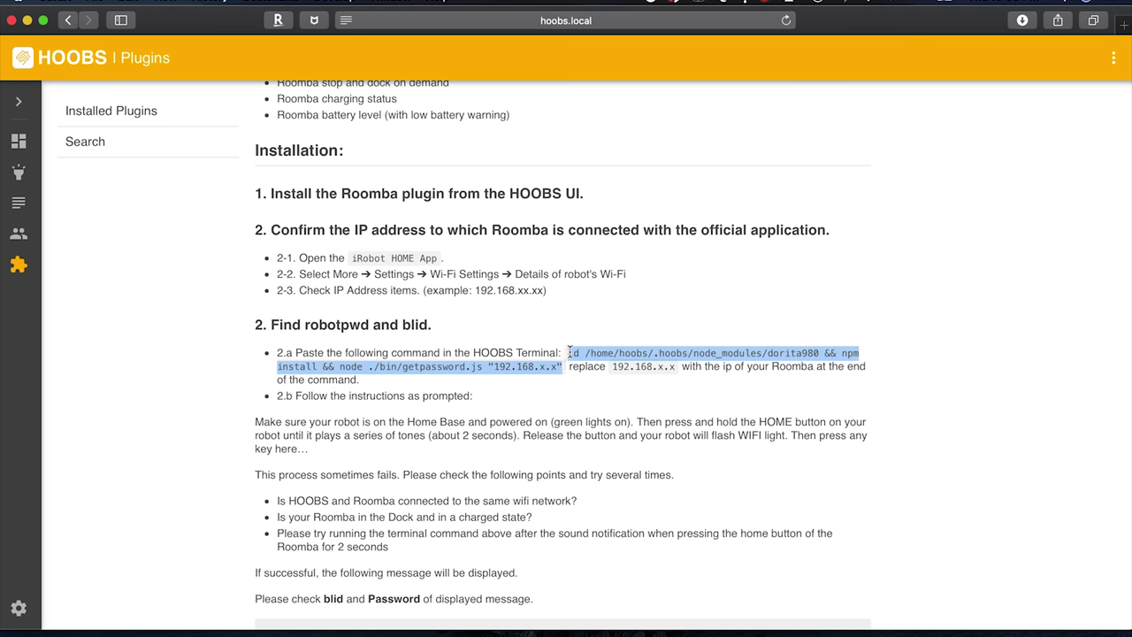
pyautogui.rightClick(577, 353)
pyautogui.click(610, 397)
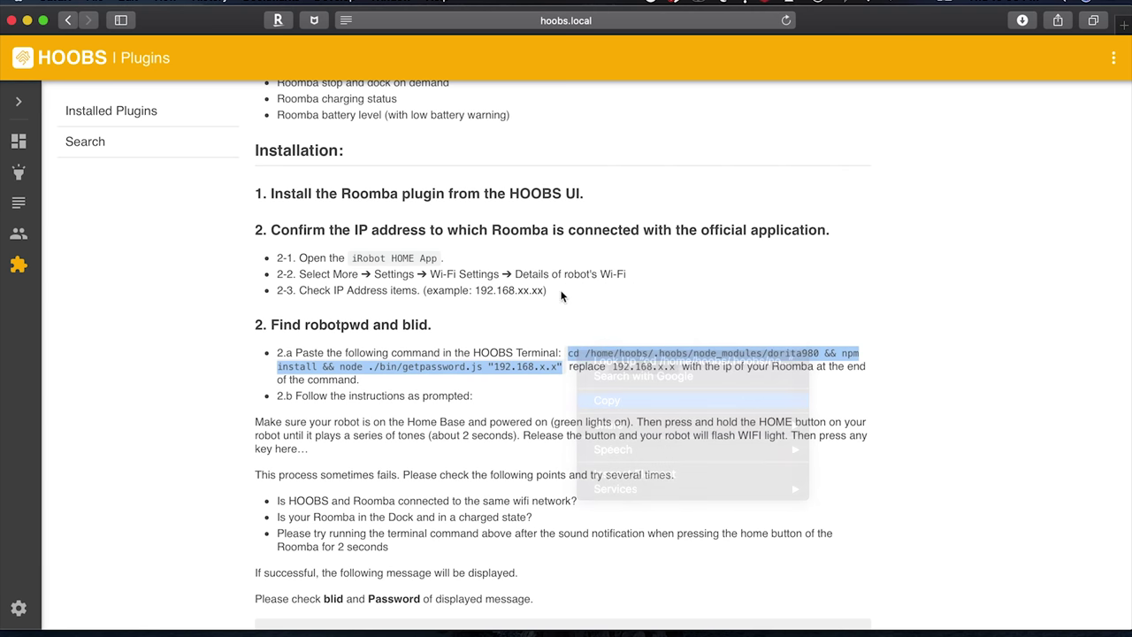
pyautogui.press('super+Tab')
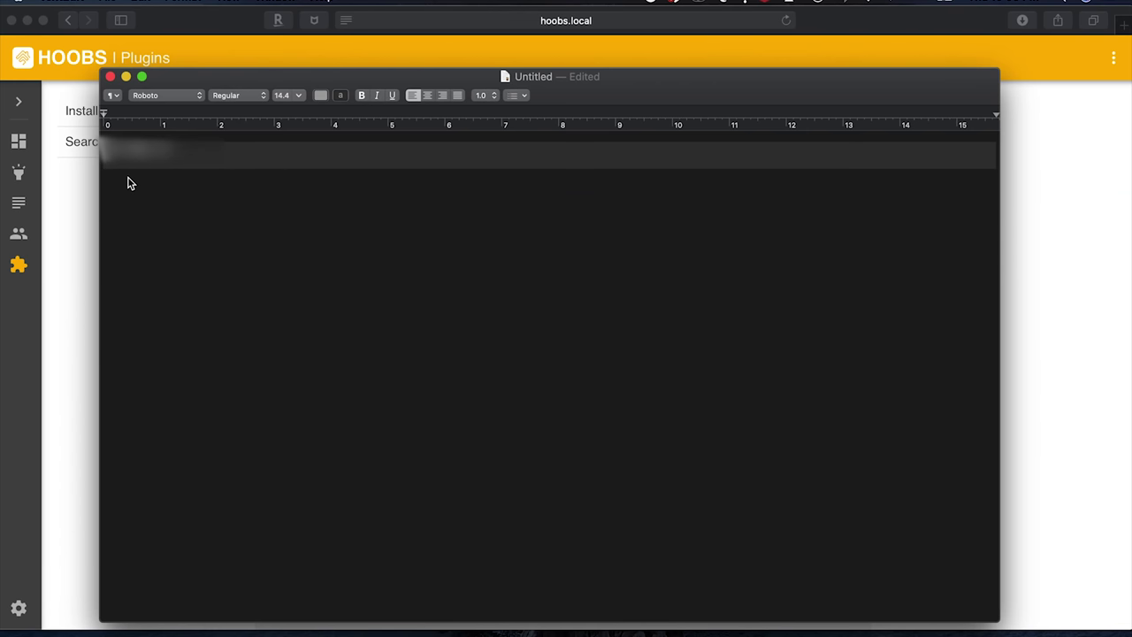
# Step: Paste the getpassword command and replace 192.168.x.x with the noted Roomba IP
pyautogui.press('super+v')
pyautogui.click(212, 184)
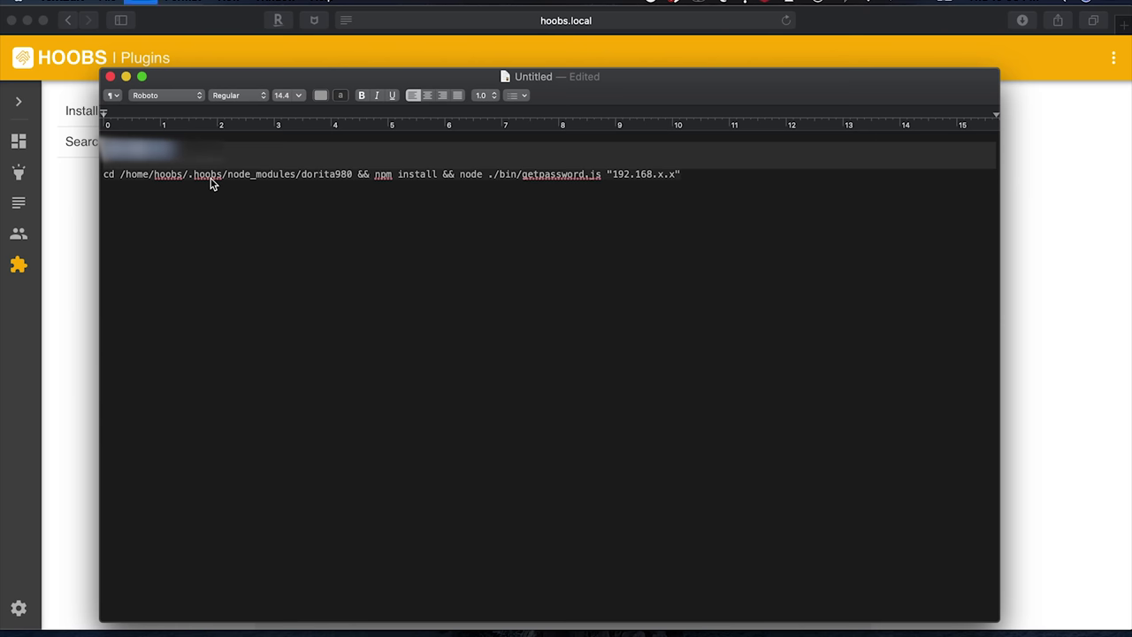
pyautogui.rightClick(147, 159)
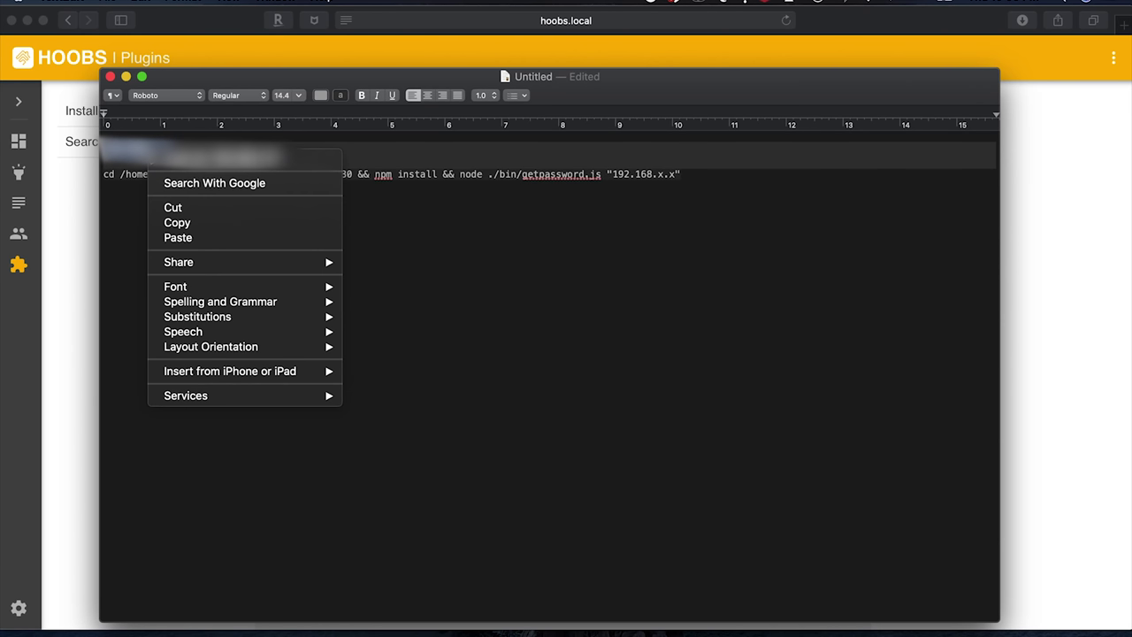
pyautogui.click(179, 222)
pyautogui.moveTo(607, 173); pyautogui.dragTo(680, 173)
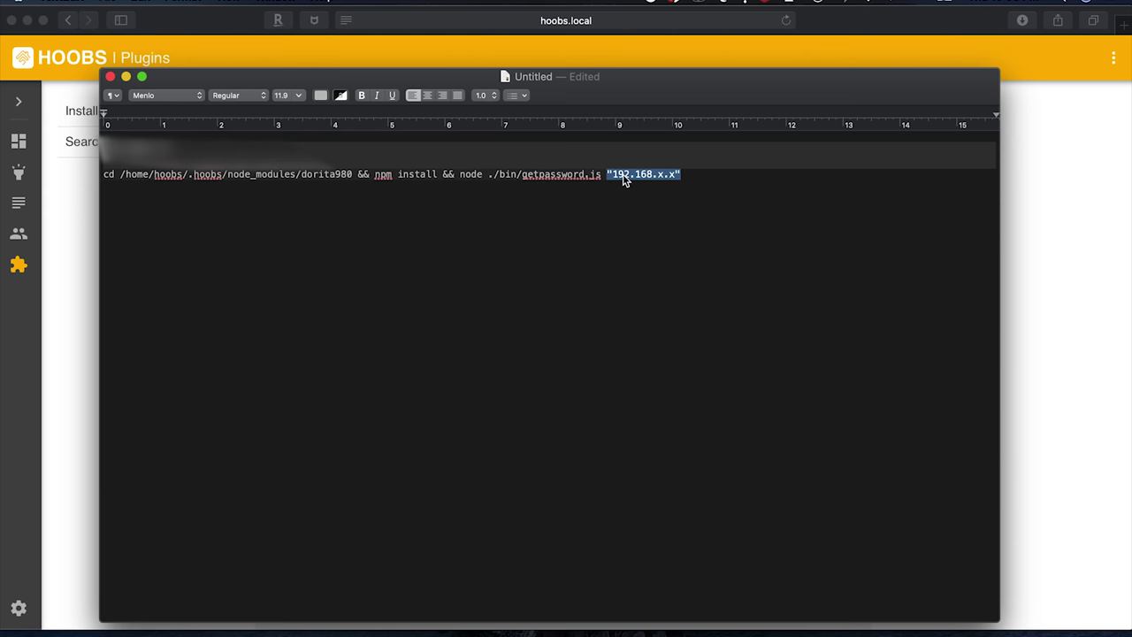
pyautogui.rightClick(624, 176)
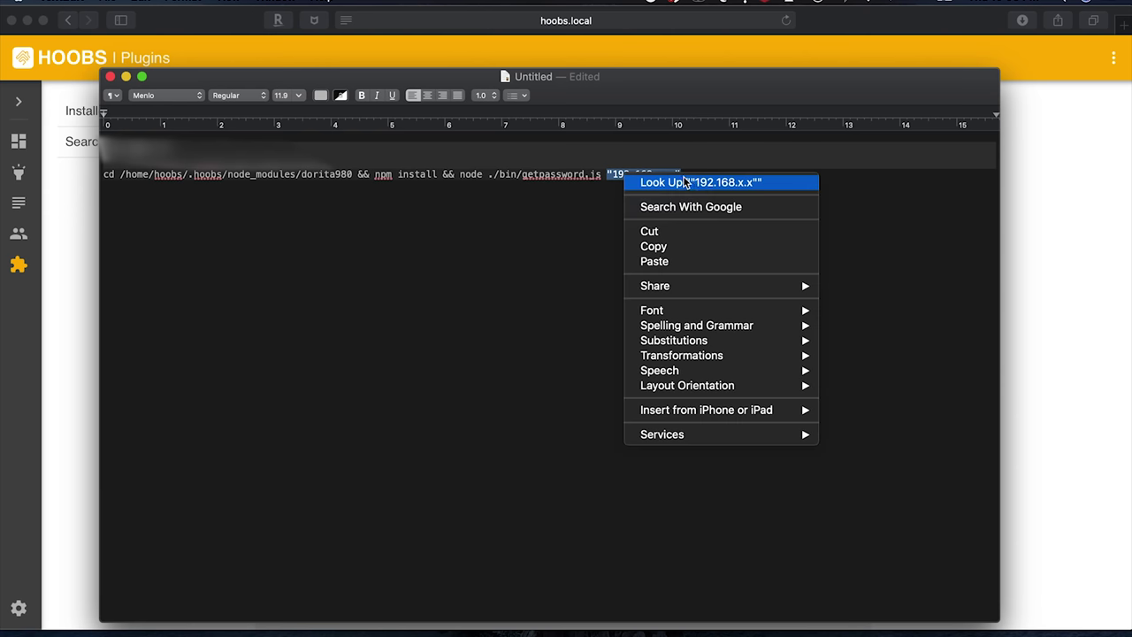
pyautogui.click(686, 263)
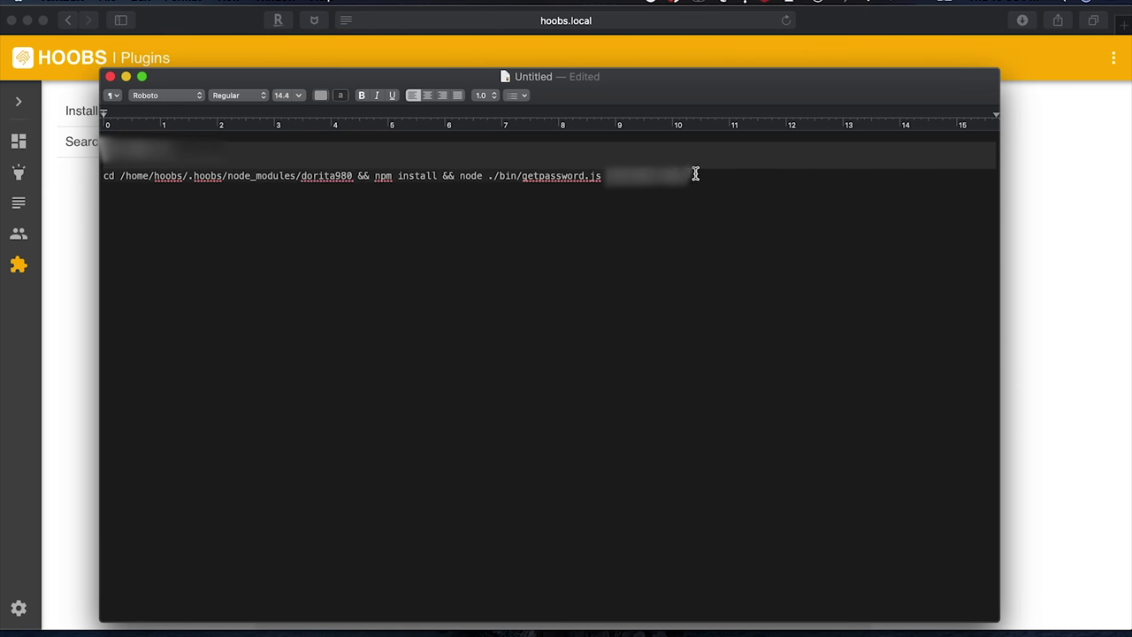
# Step: Copy the completed getpassword command line
pyautogui.moveTo(695, 175); pyautogui.dragTo(119, 174)
pyautogui.rightClick(151, 181)
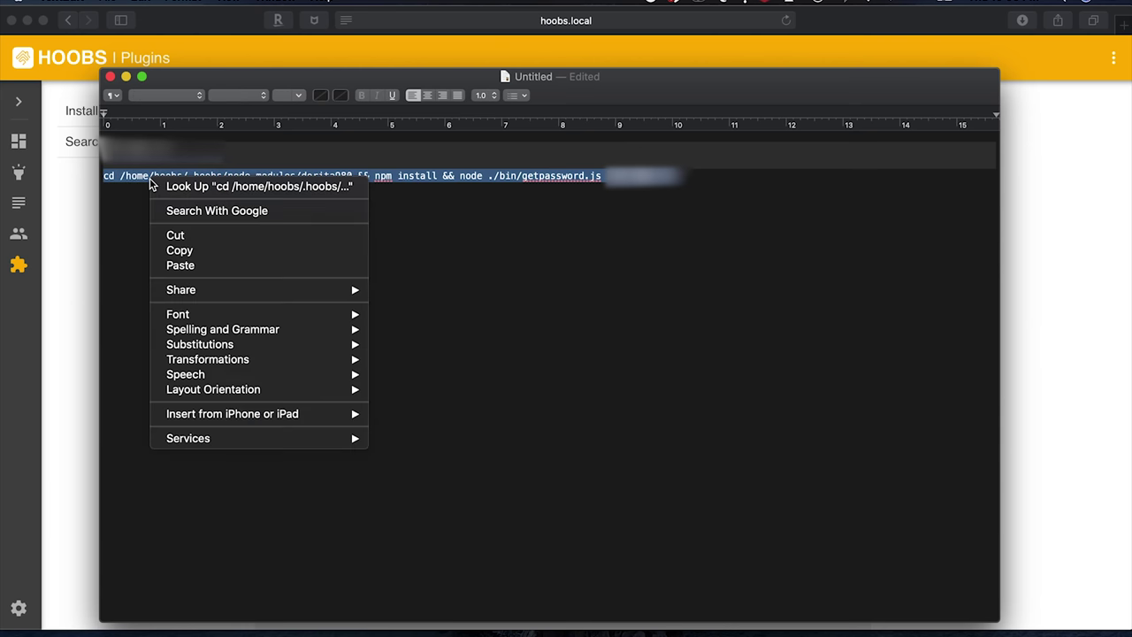
pyautogui.click(180, 251)
pyautogui.press('super+Tab')
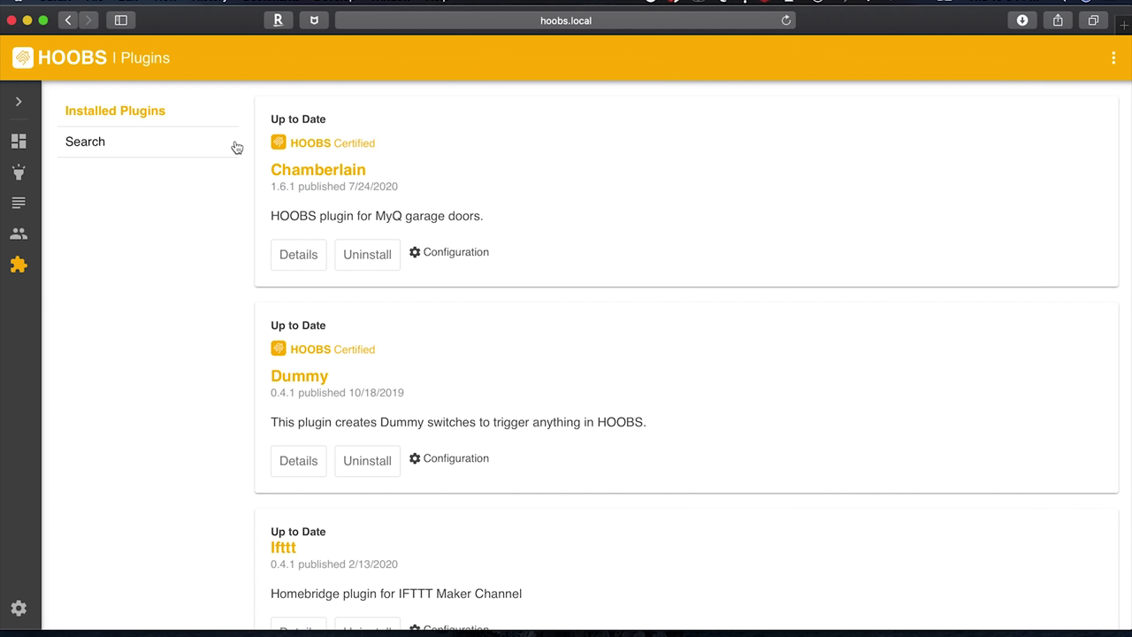
# Step: Open the HOOBS terminal and paste the getpassword command at the prompt
pyautogui.click(1114, 61)
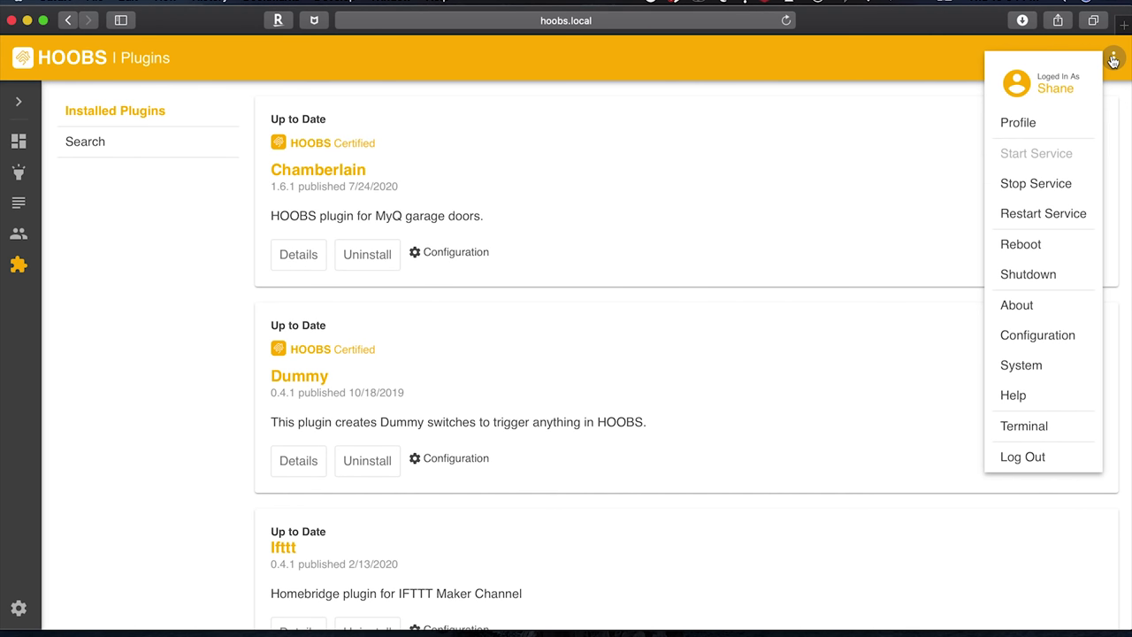
pyautogui.click(1057, 428)
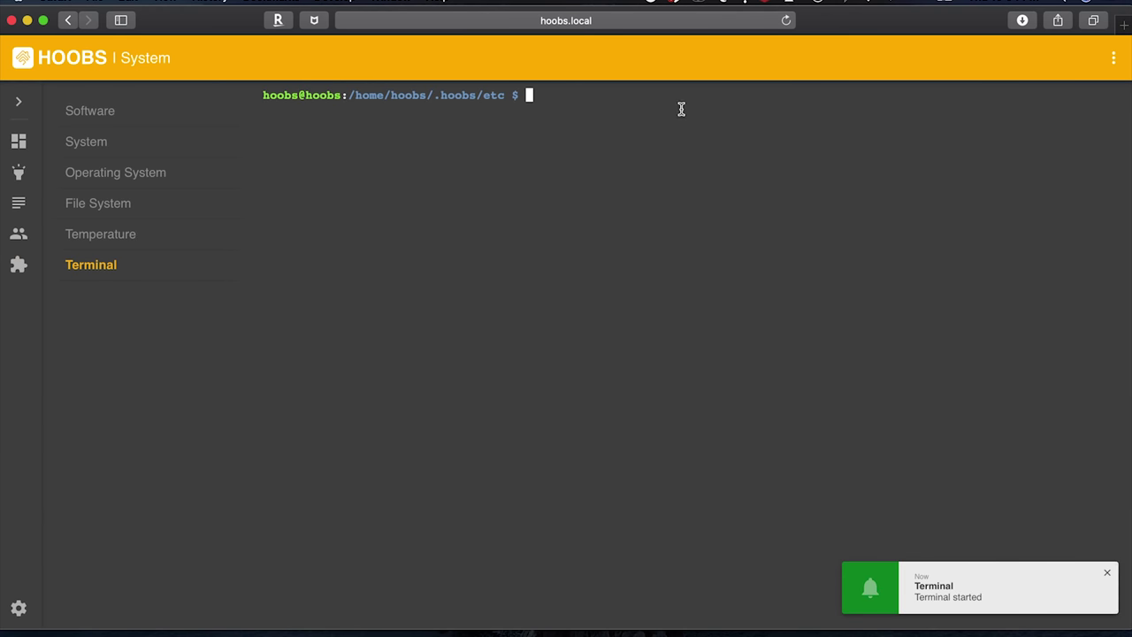
pyautogui.rightClick(541, 94)
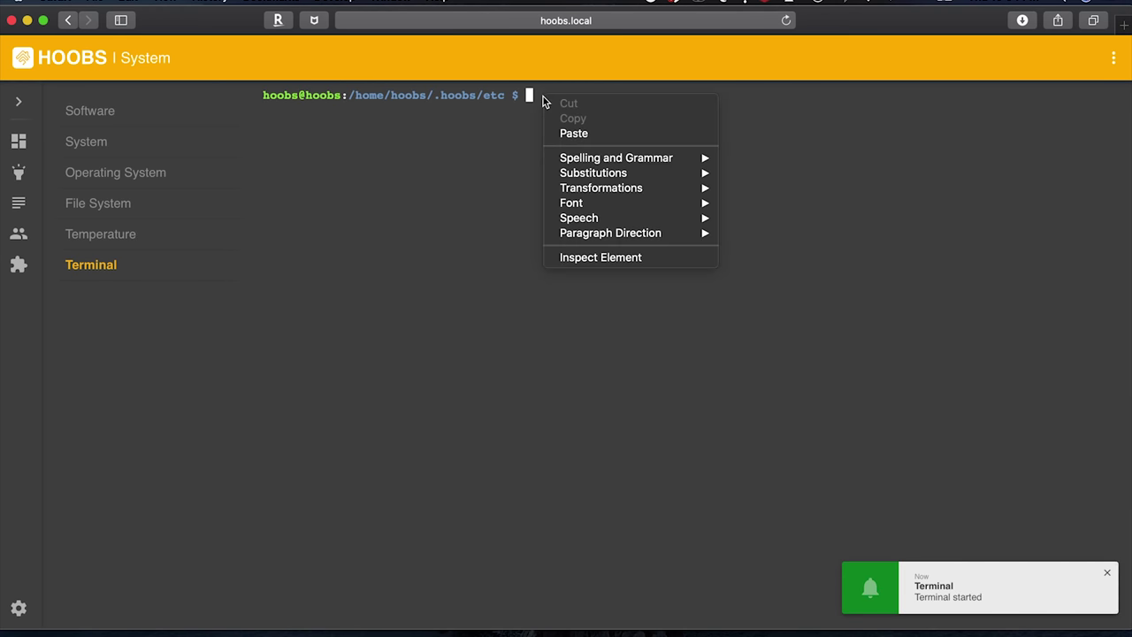
pyautogui.click(582, 133)
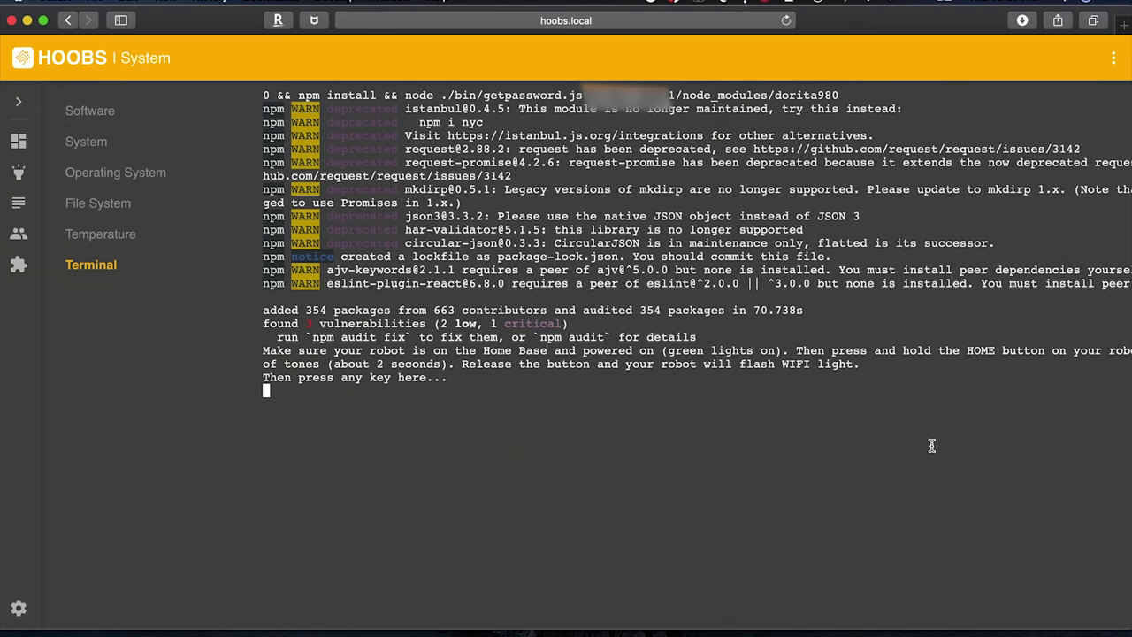
# Step: Continue the getpassword script with the robot in pairing mode, rerunning until the password prints
pyautogui.press('Return')
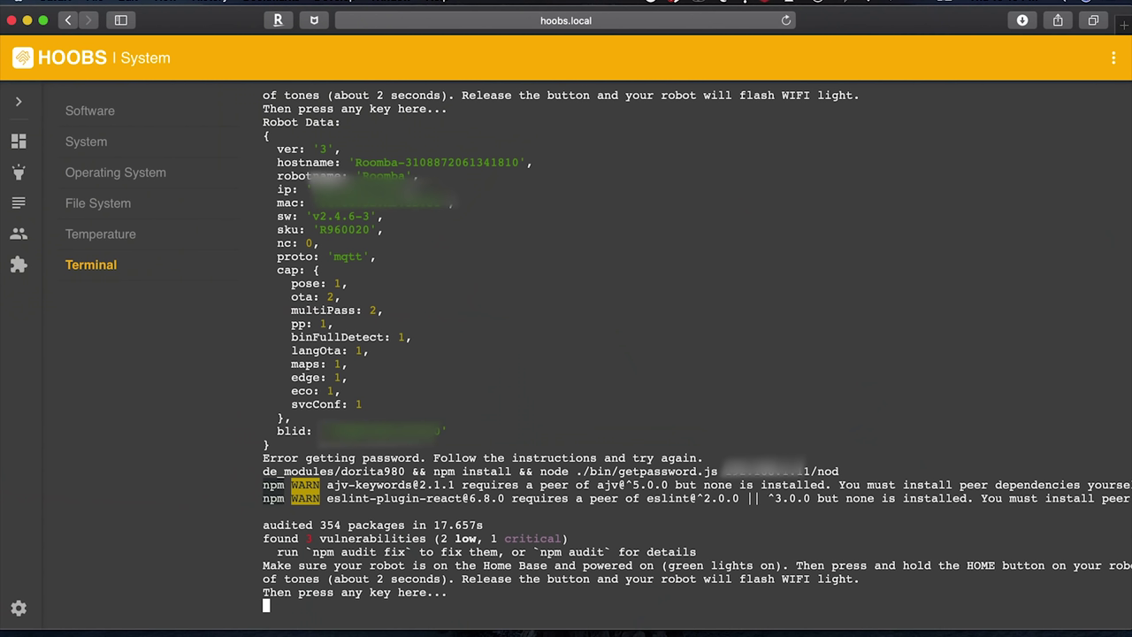
pyautogui.press('Return')
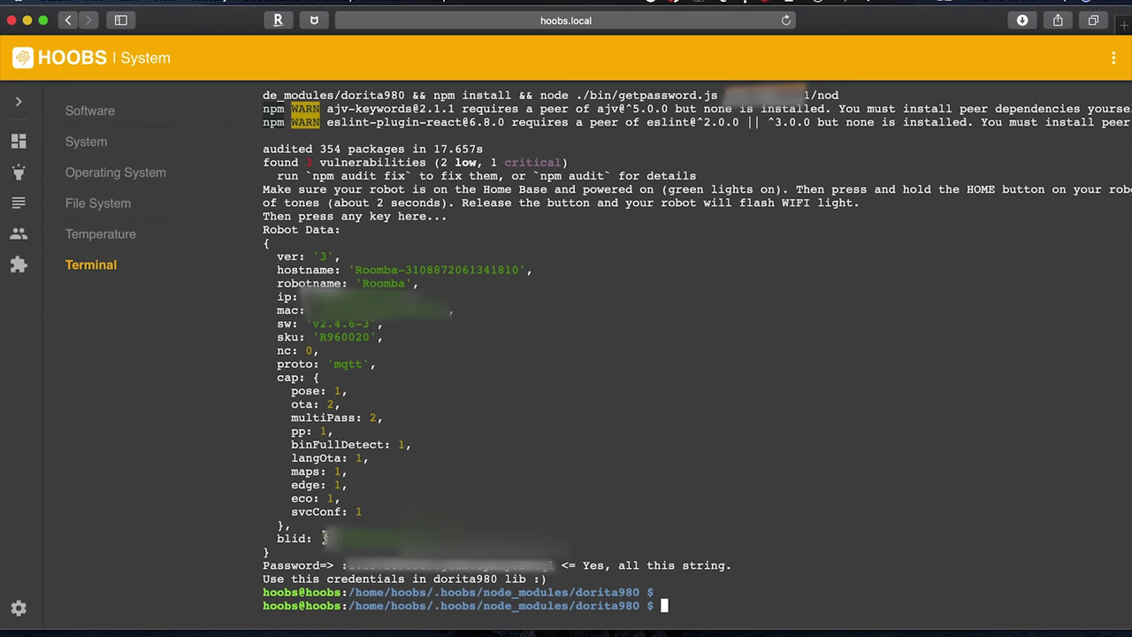
# Step: Copy the robot's blid from the terminal onto the line below the command in TextEdit
pyautogui.moveTo(325, 537); pyautogui.dragTo(437, 538)
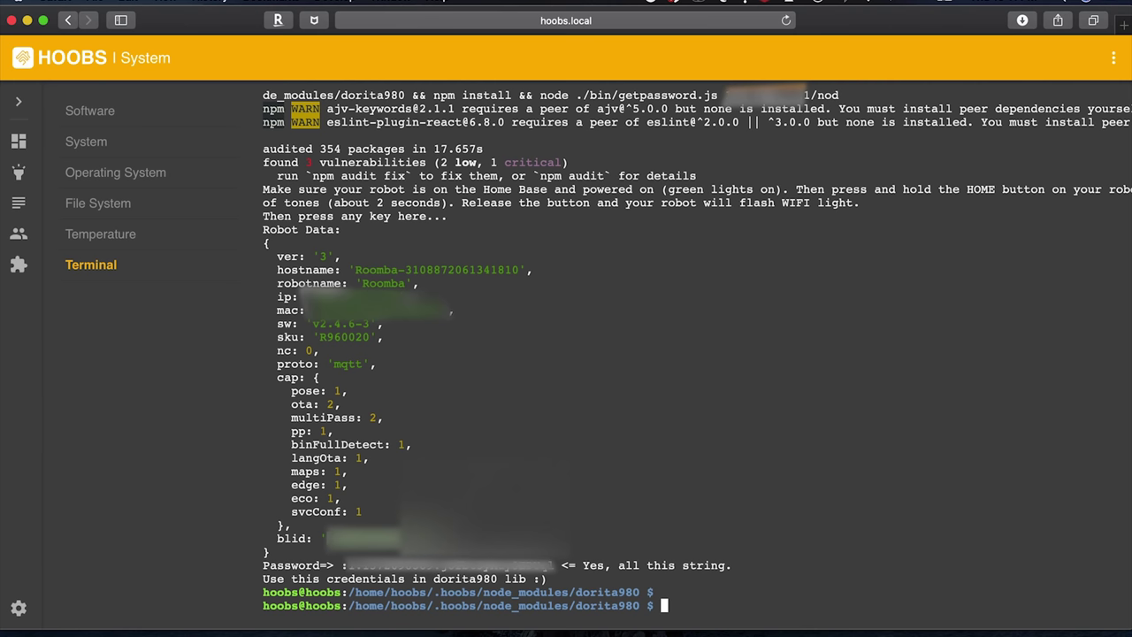
pyautogui.rightClick(390, 530)
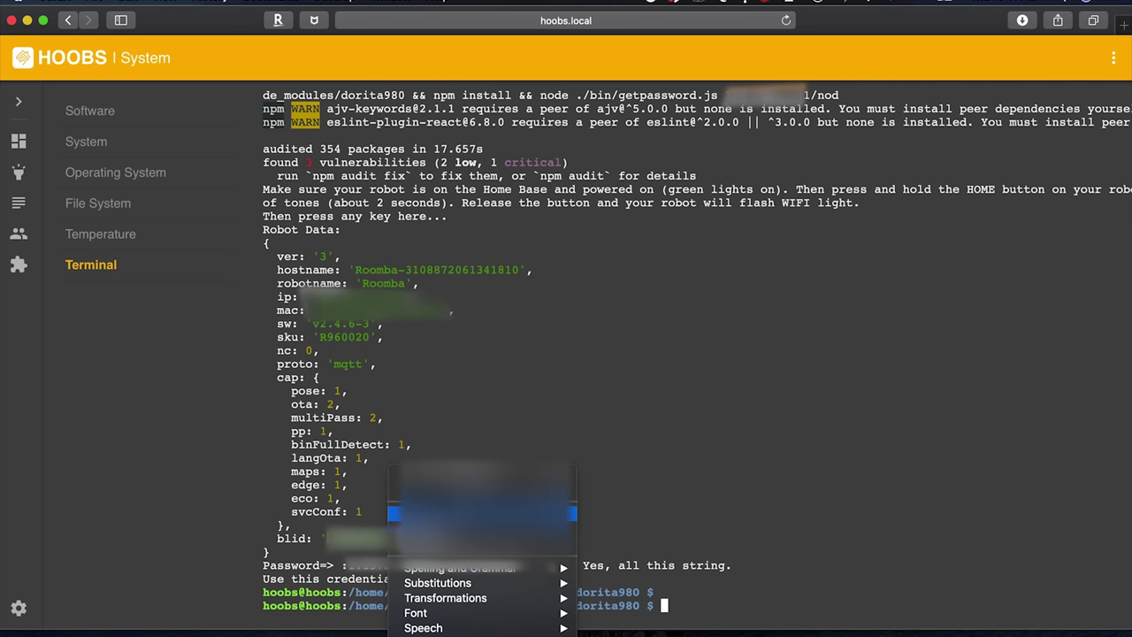
pyautogui.click(393, 529)
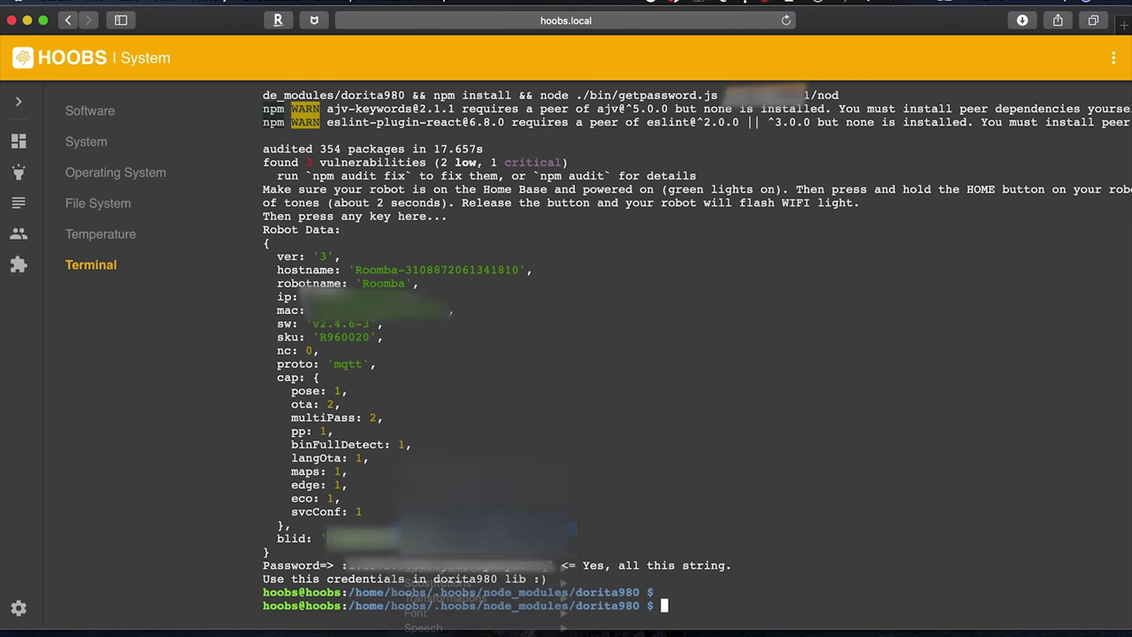
pyautogui.press('super+Tab')
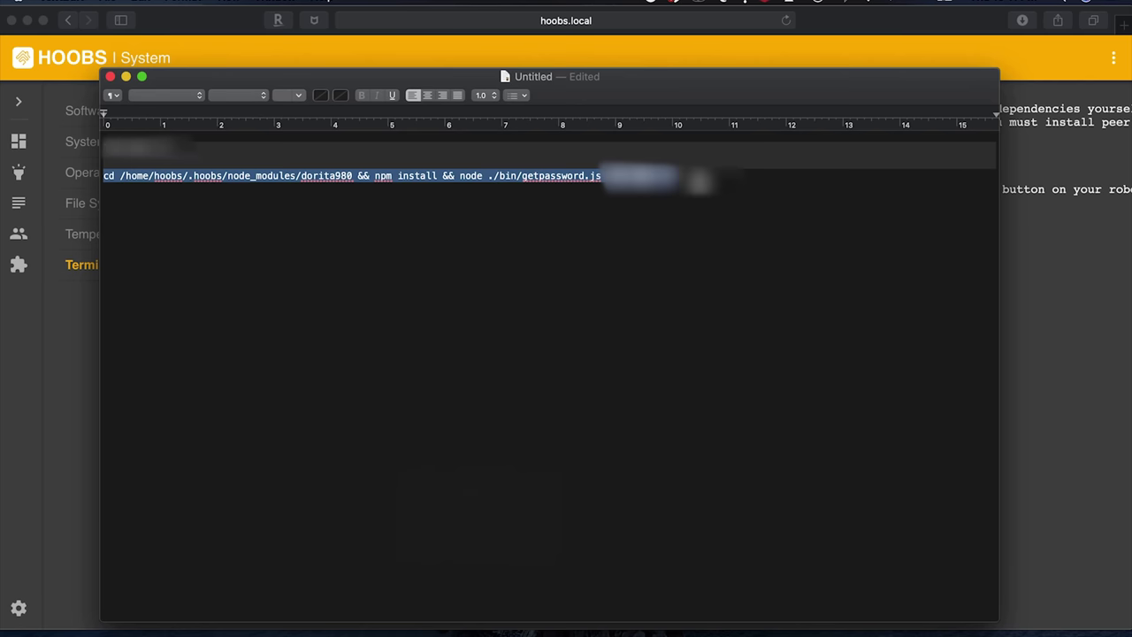
pyautogui.click(699, 184)
pyautogui.press('super+v')
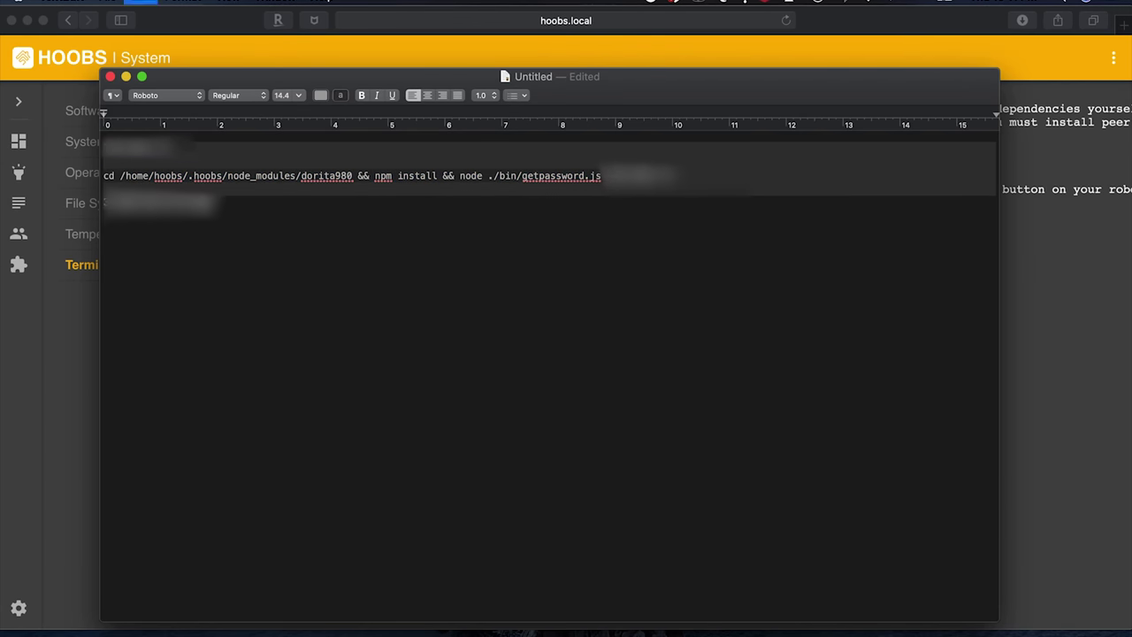
# Step: Copy the robot's password from the terminal onto a new line below the blid
pyautogui.click(1070, 329)
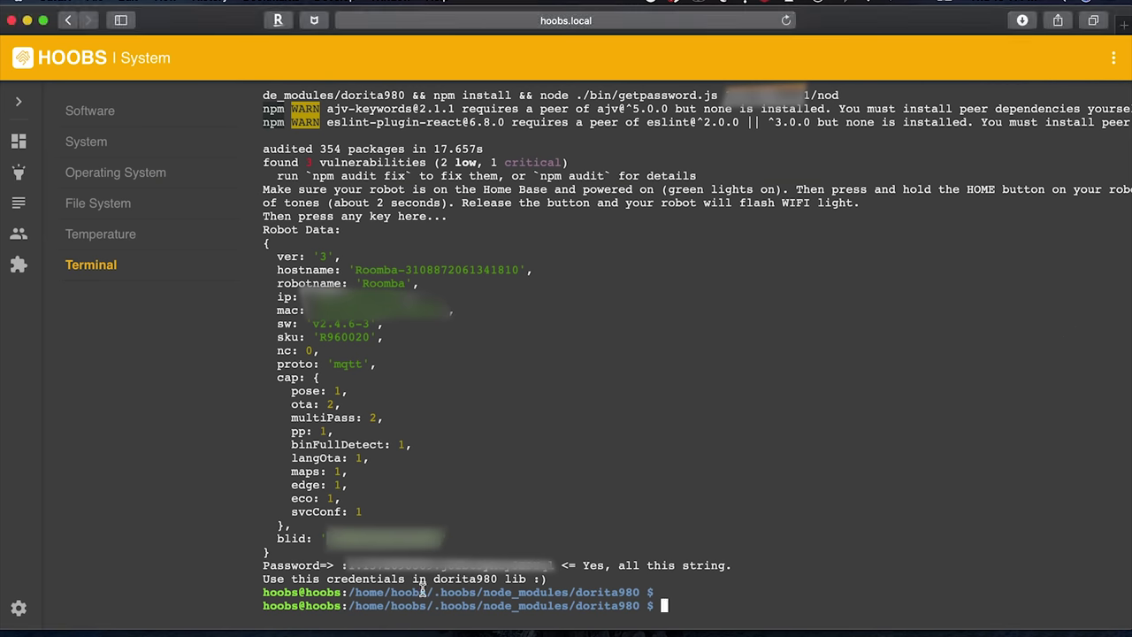
pyautogui.moveTo(344, 565); pyautogui.dragTo(553, 565)
pyautogui.rightClick(506, 560)
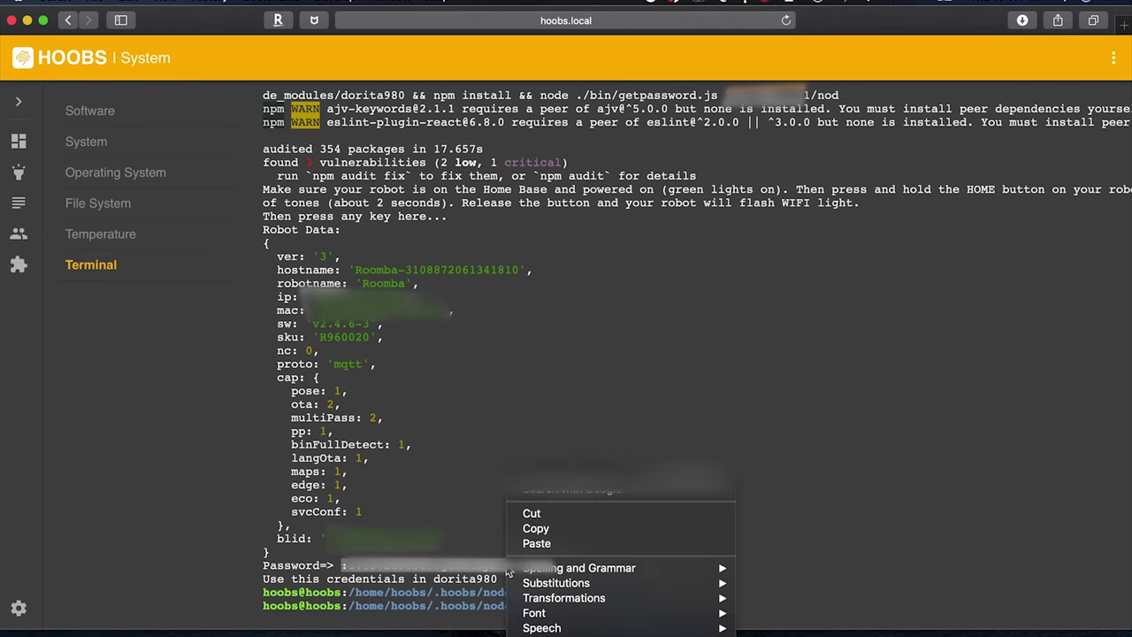
pyautogui.click(548, 530)
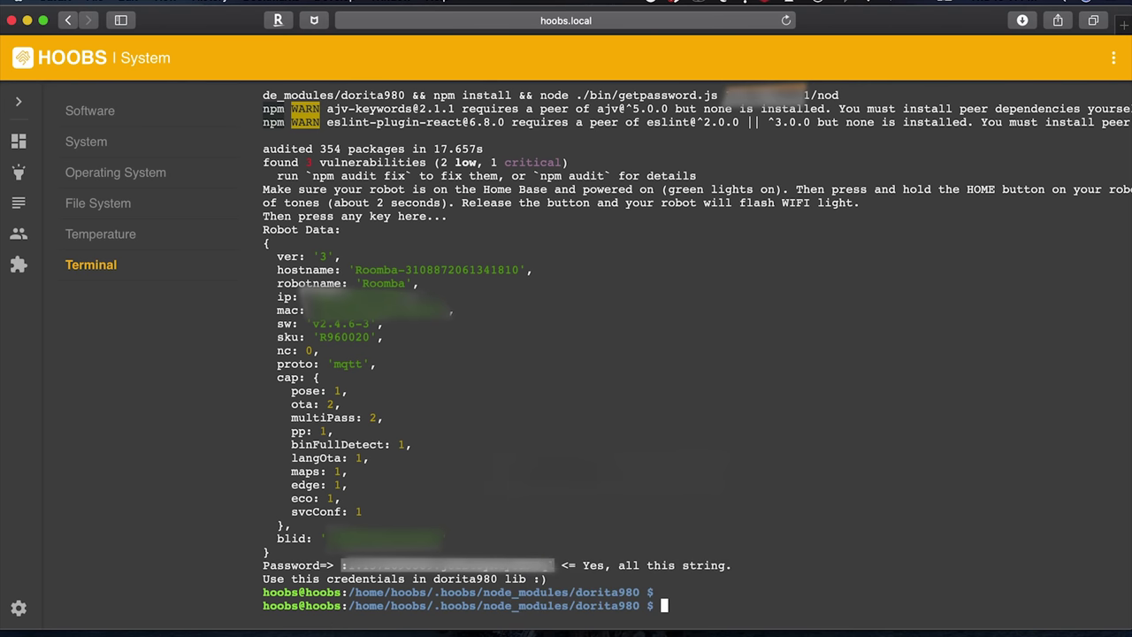
pyautogui.press('super+Tab')
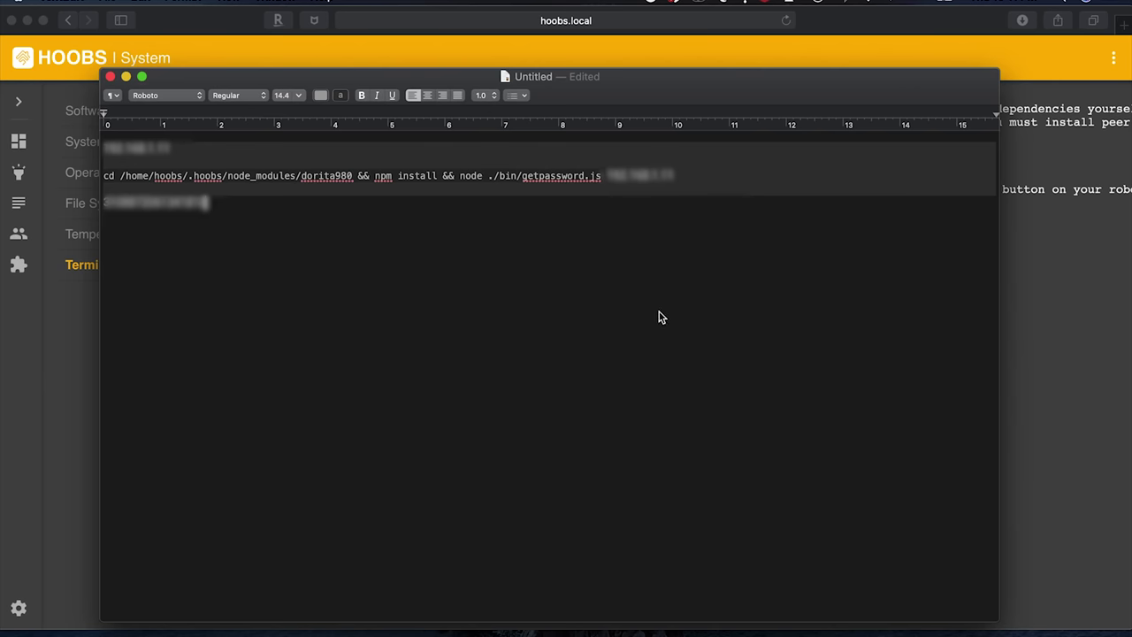
pyautogui.press('Return')
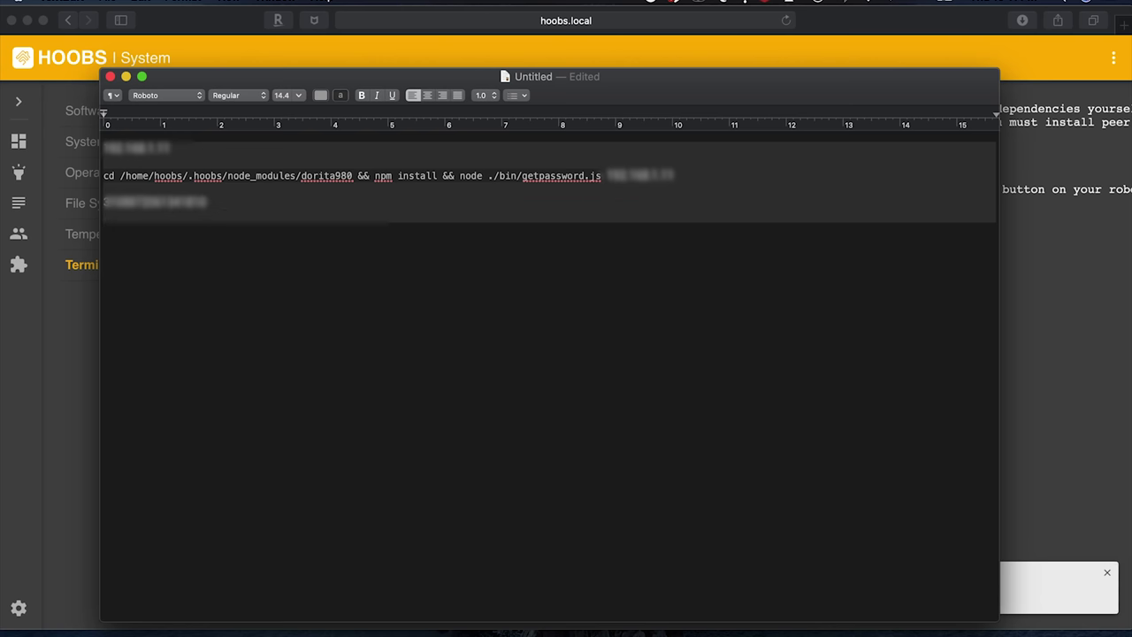
pyautogui.press('super+v')
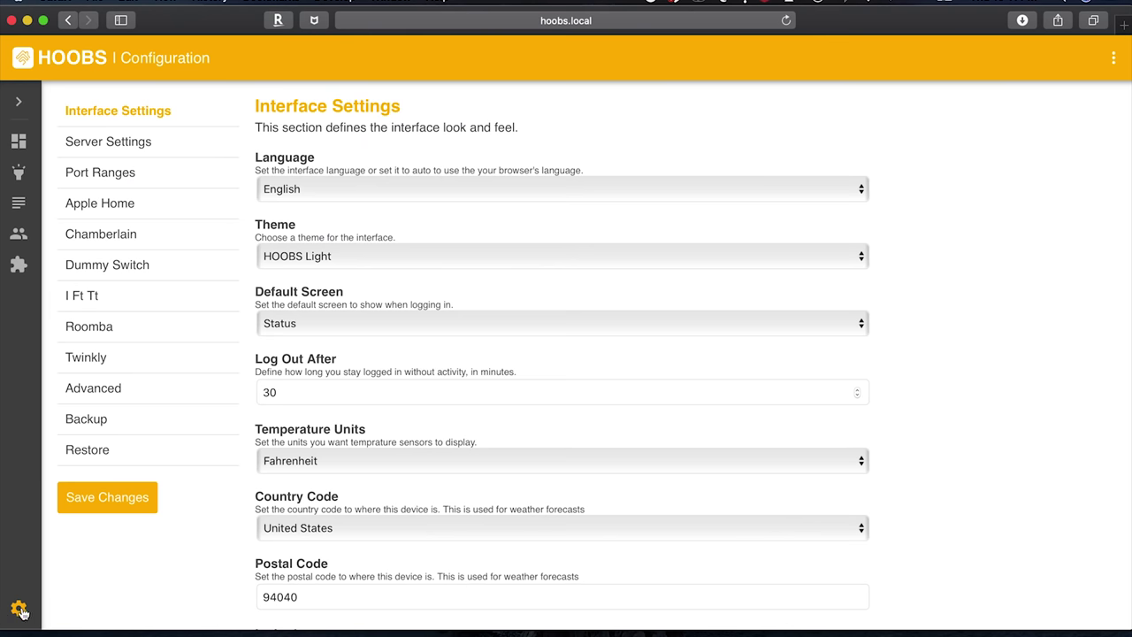
# Step: Add a new accessory entry in the Roomba plugin settings named 'Roomba'
pyautogui.click(103, 330)
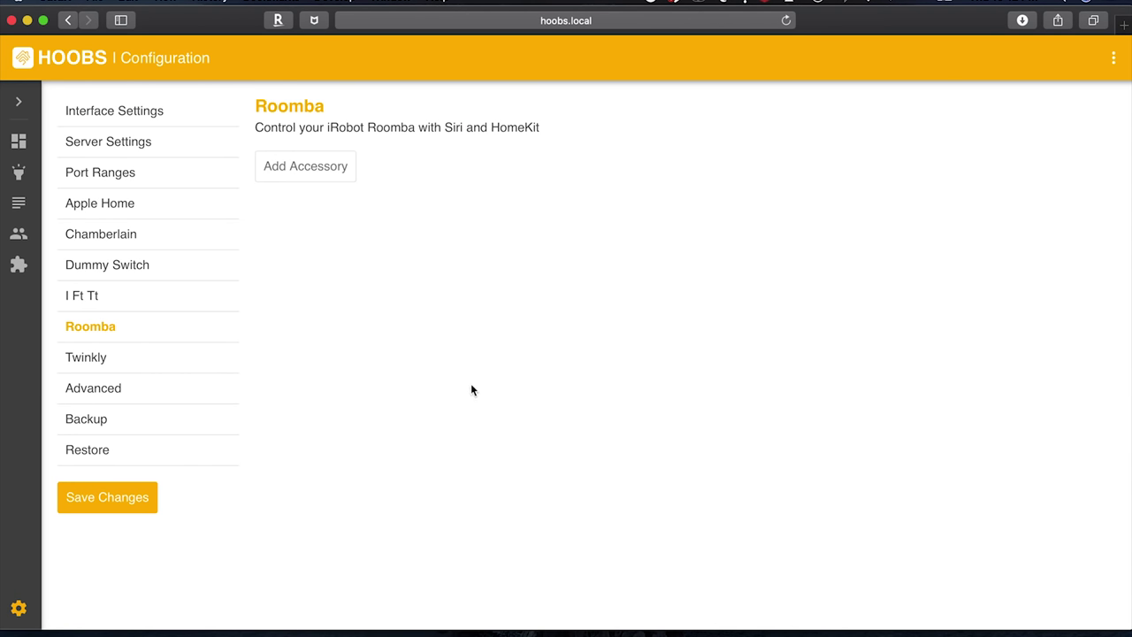
pyautogui.click(308, 174)
pyautogui.click(327, 221)
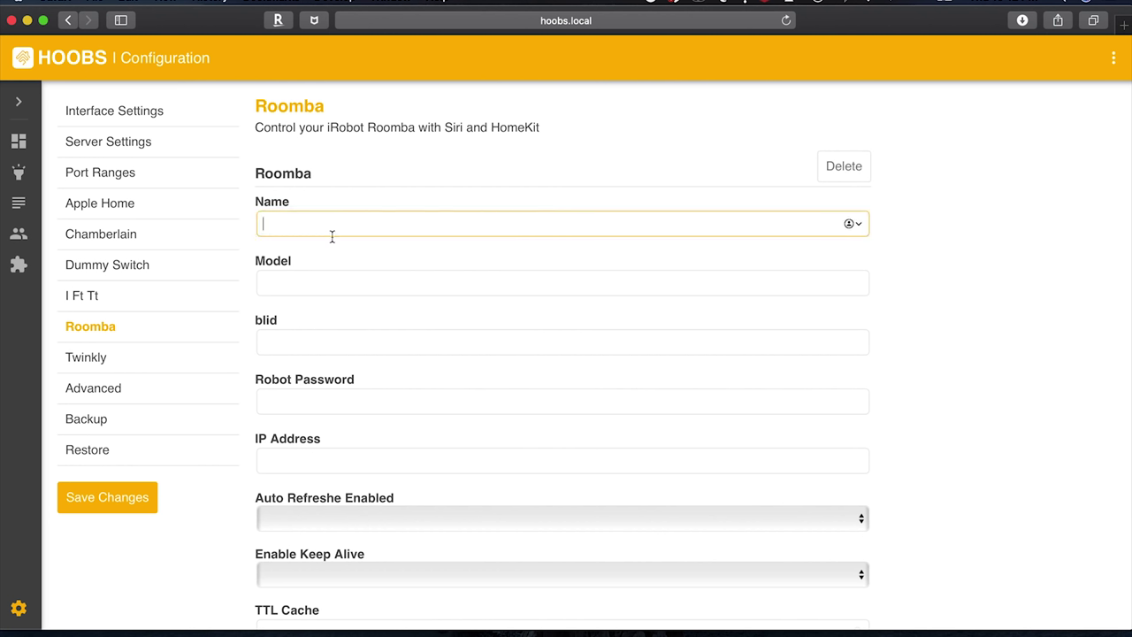
pyautogui.write('Roomba')
pyautogui.press('Tab')
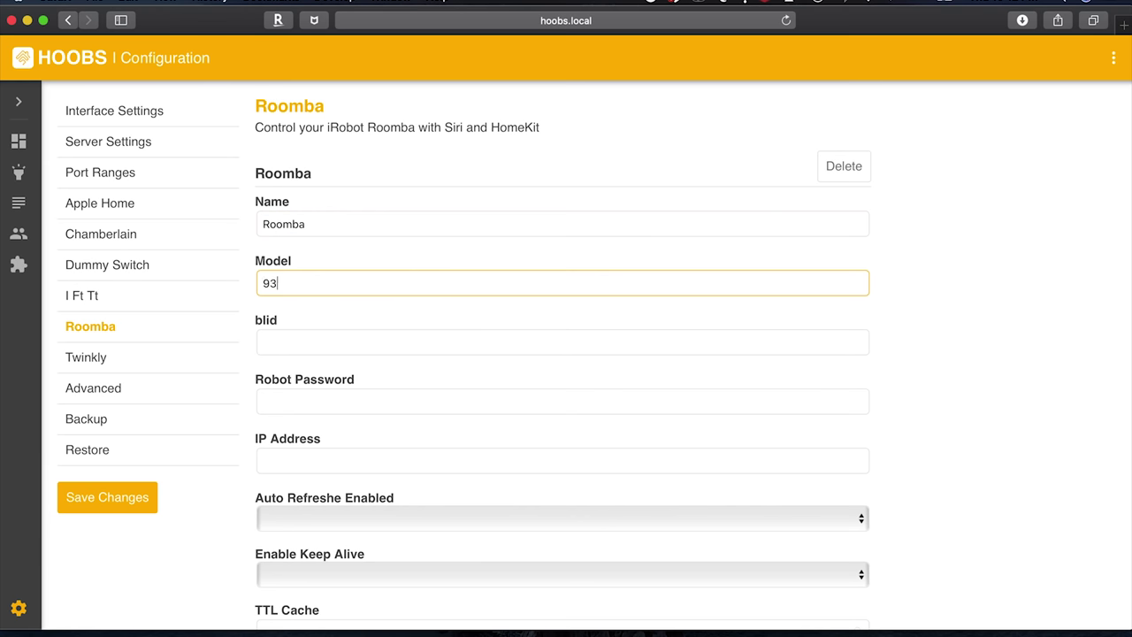
# Step: Paste the robot's blid from the TextEdit notes into the blid field
pyautogui.click(326, 339)
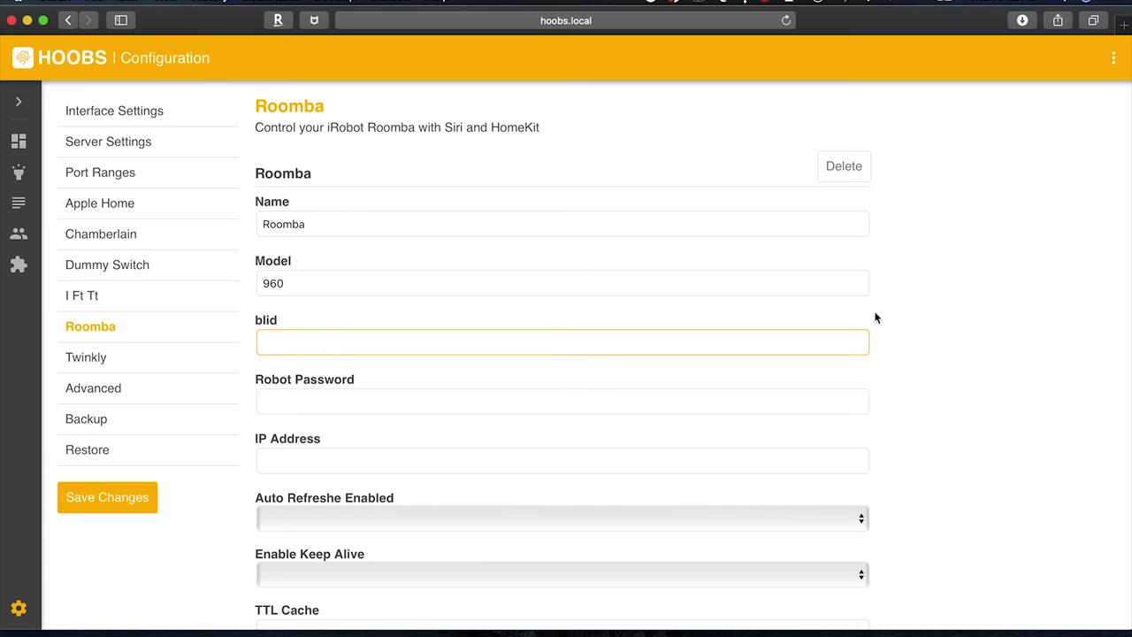
pyautogui.press('super+Tab')
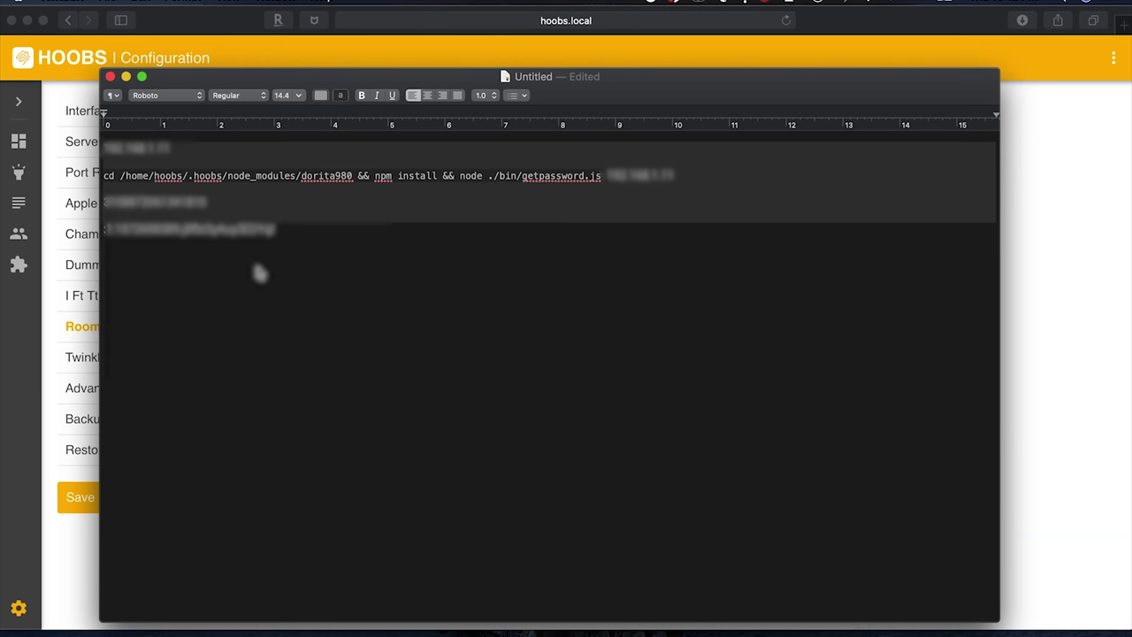
pyautogui.moveTo(214, 207); pyautogui.dragTo(111, 209)
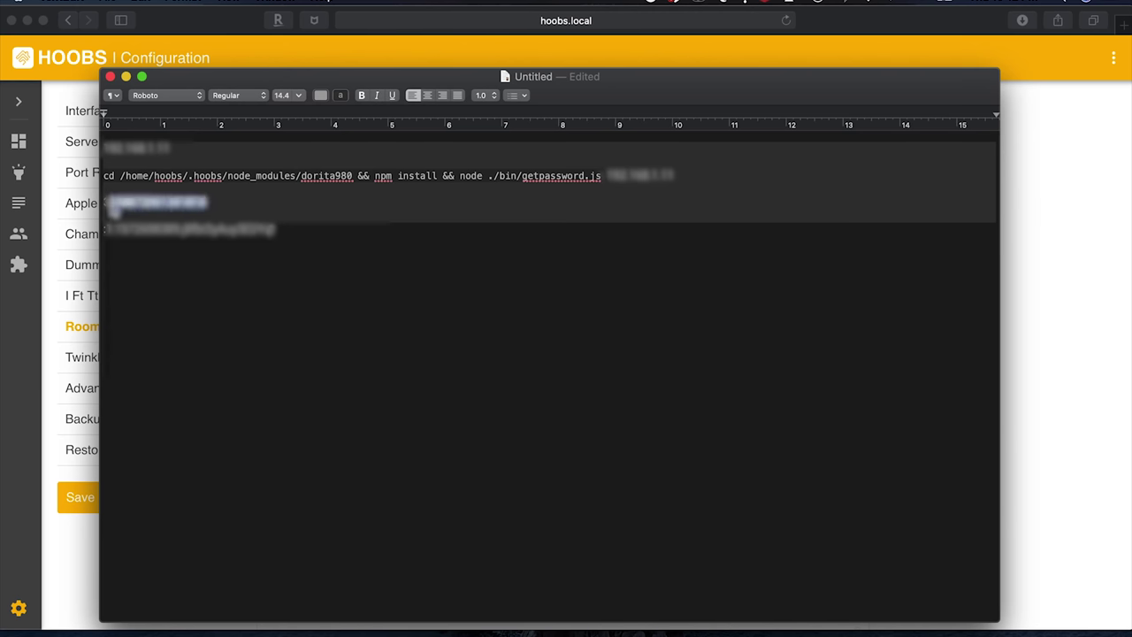
pyautogui.press('super+Tab')
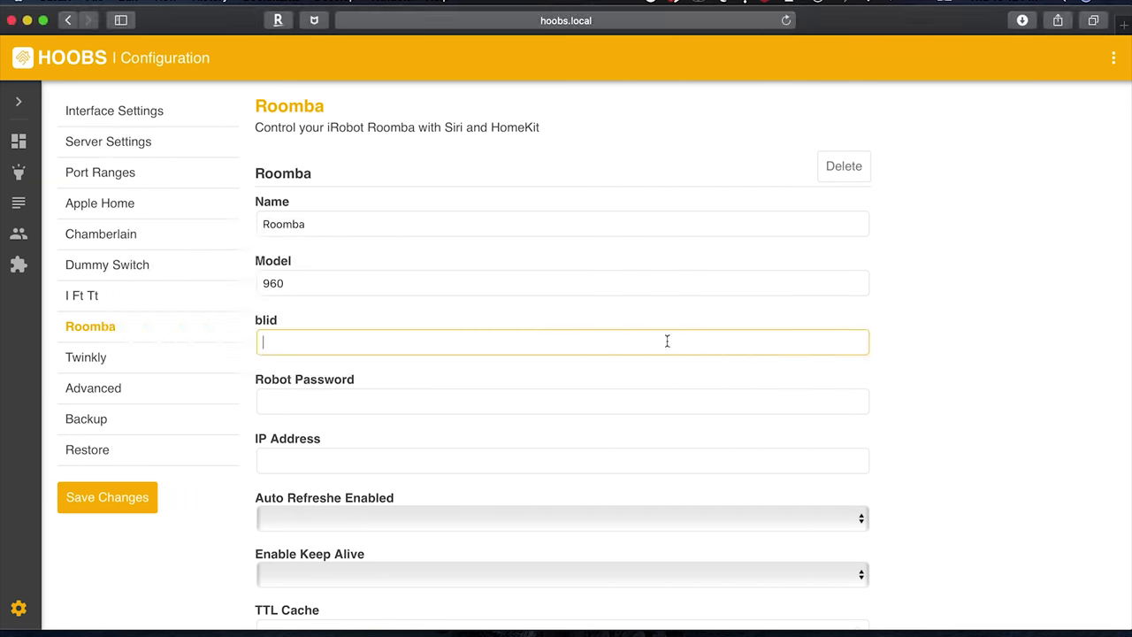
pyautogui.rightClick(284, 344)
pyautogui.click(325, 373)
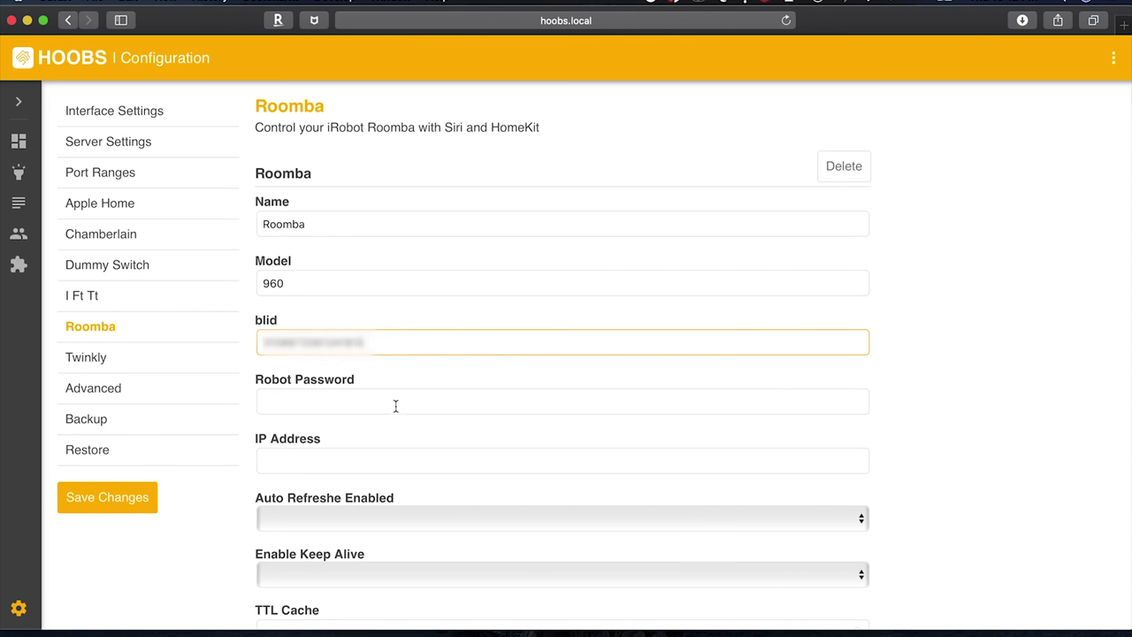
# Step: Copy the robot password from the notes into the Robot Password field
pyautogui.press('super+Tab')
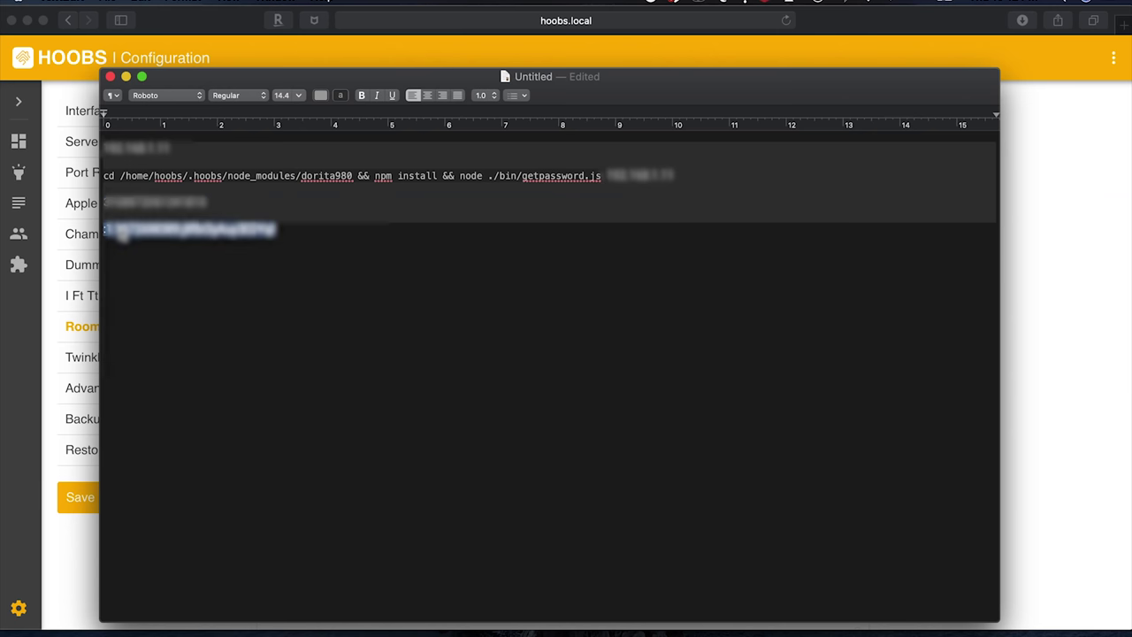
pyautogui.rightClick(116, 228)
pyautogui.click(301, 299)
pyautogui.click(1040, 367)
pyautogui.click(294, 401)
pyautogui.press('super+v')
pyautogui.press('super+v')
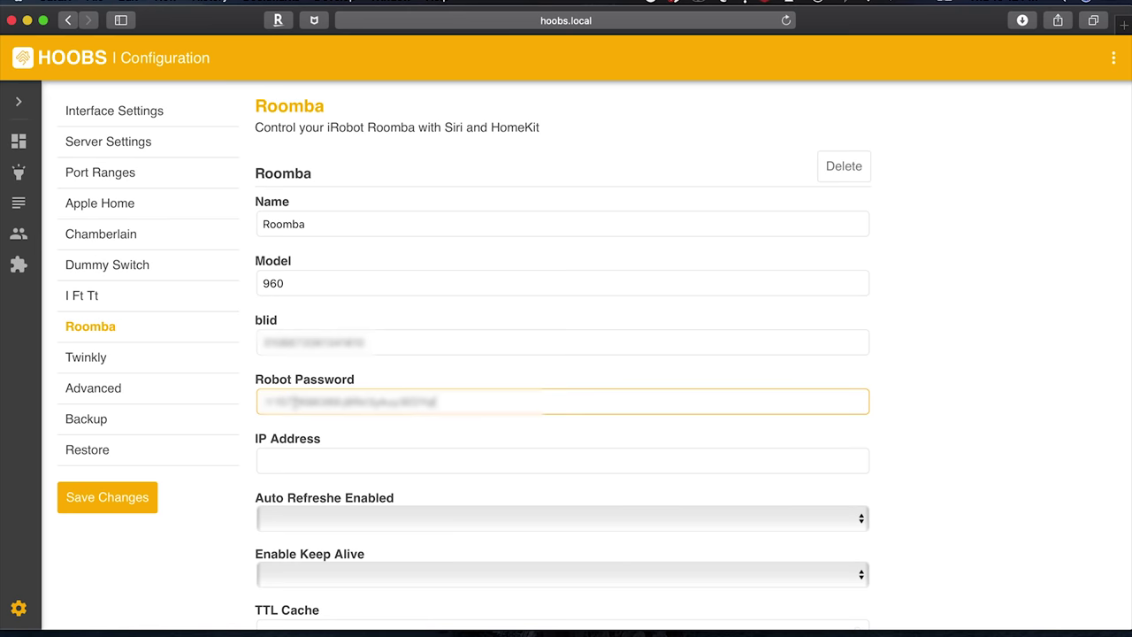
# Step: Copy the Roomba's IP address from the notes into the IP Address field
pyautogui.scroll(-2, 464, 469)
pyautogui.click(330, 393)
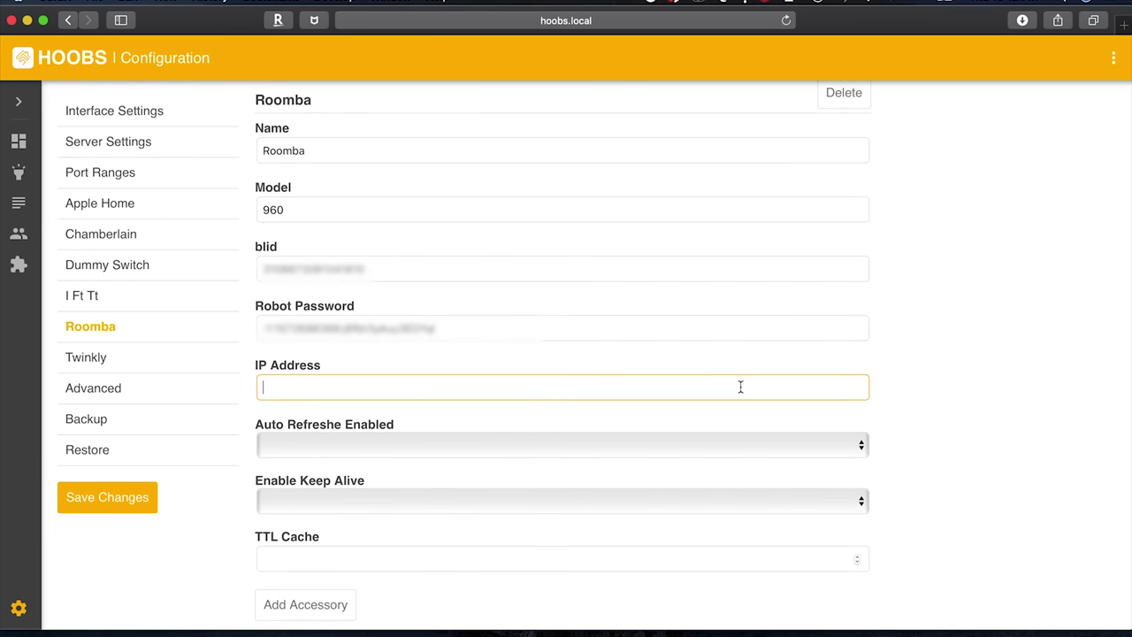
pyautogui.press('super+Tab')
pyautogui.press('super+Tab')
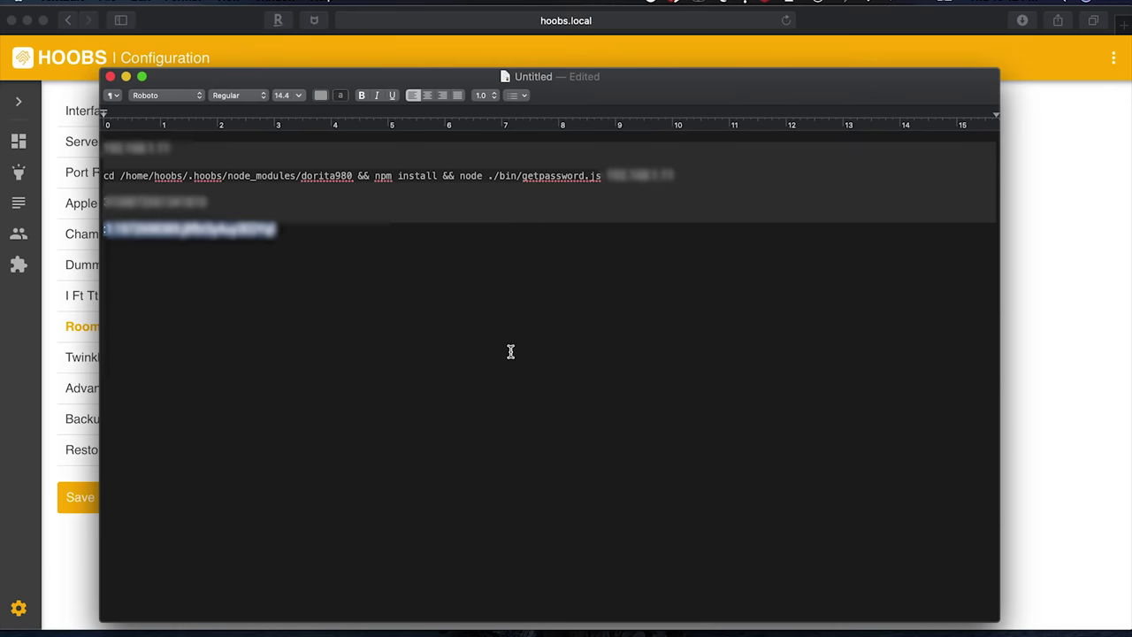
pyautogui.moveTo(178, 155); pyautogui.dragTo(104, 148)
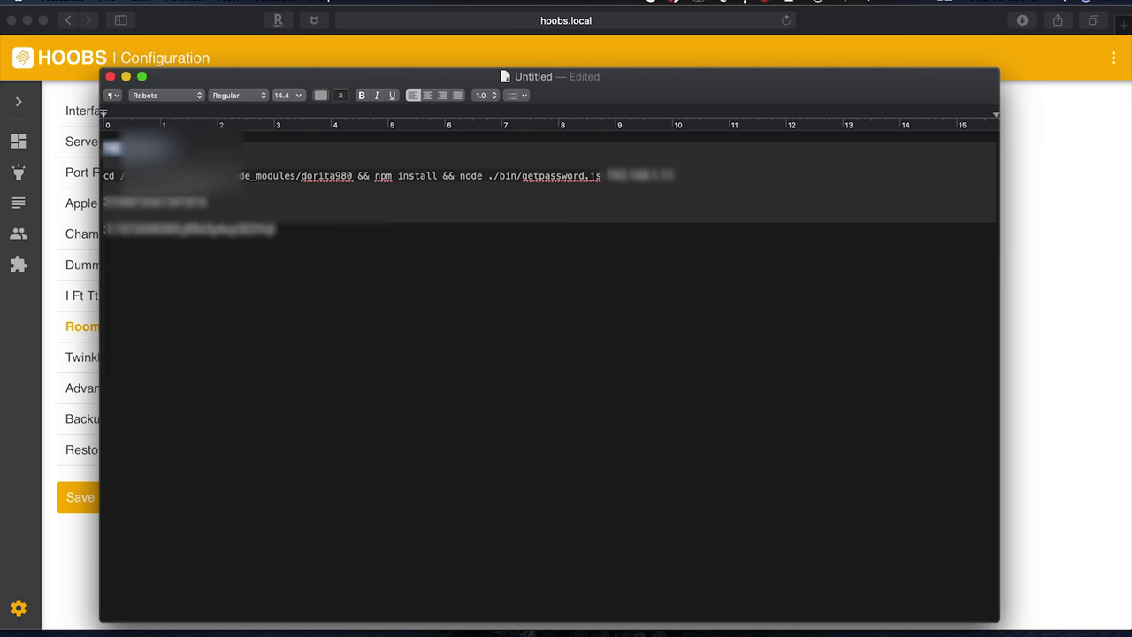
pyautogui.rightClick(133, 149)
pyautogui.click(165, 219)
pyautogui.click(1070, 329)
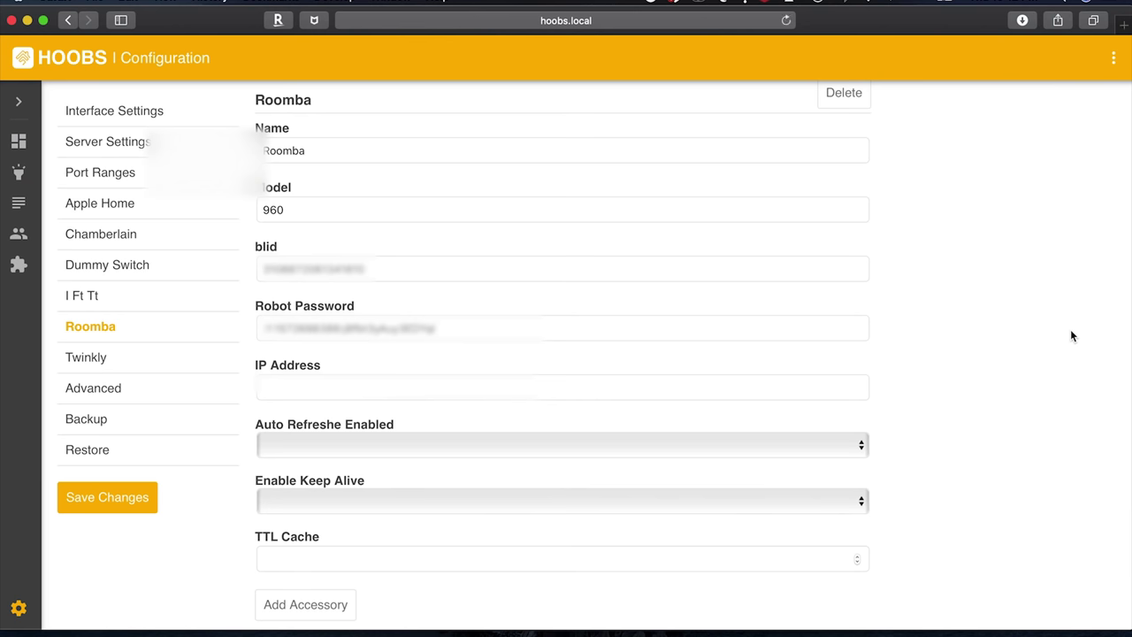
pyautogui.click(313, 393)
pyautogui.press('super+v')
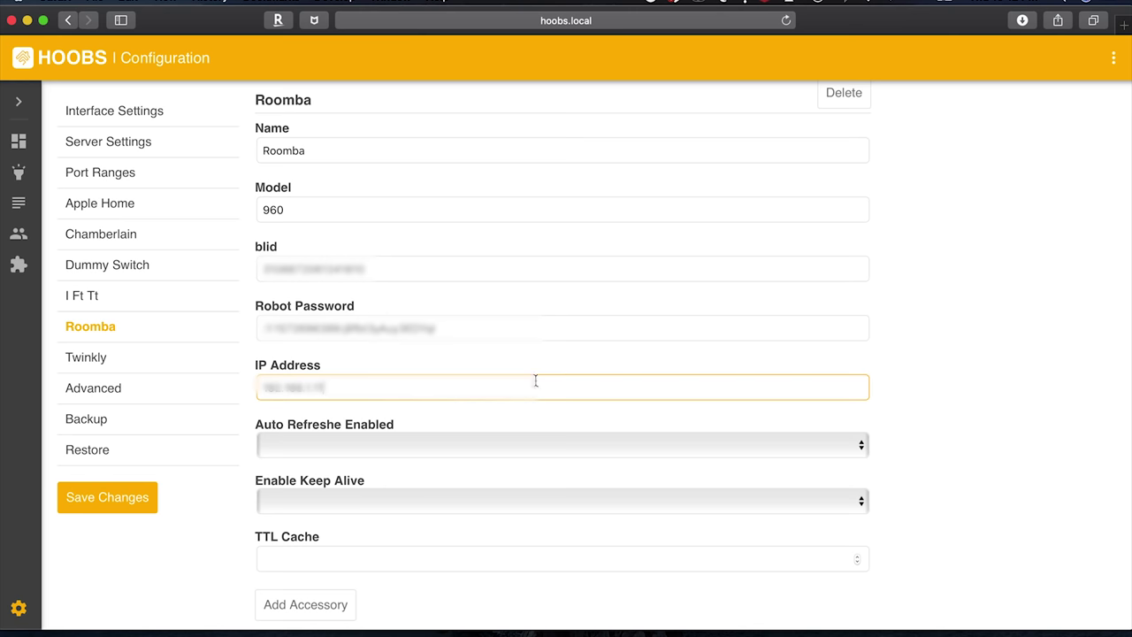
pyautogui.scroll(-1, 920, 442)
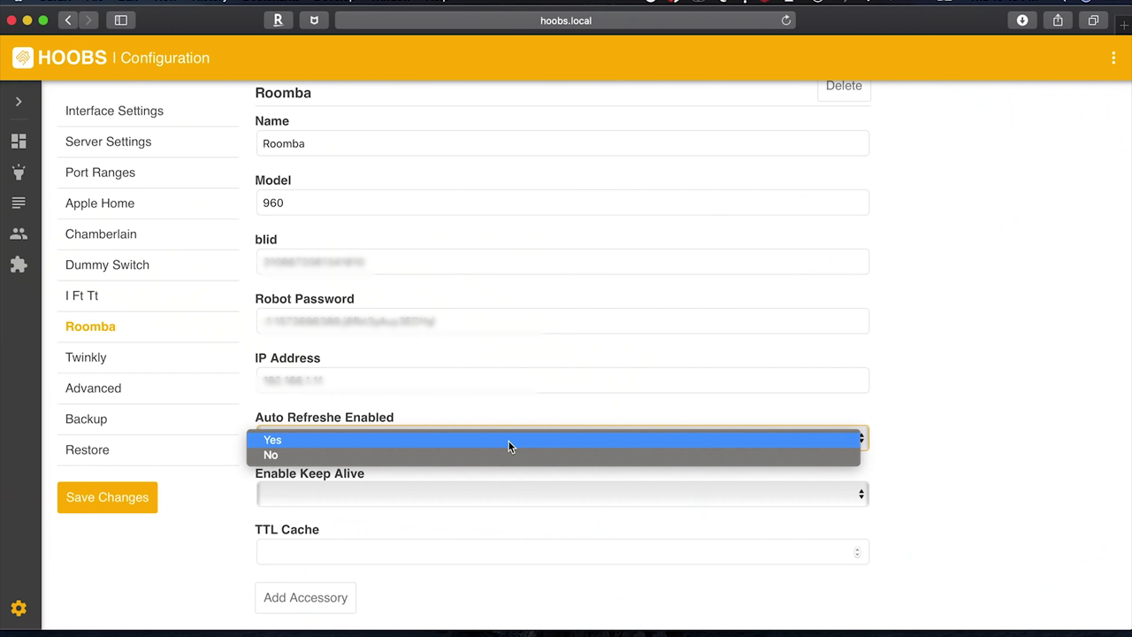
# Step: Set Auto Refresh and Keep Alive to Yes and enter a TTL Cache of 30
pyautogui.click(483, 442)
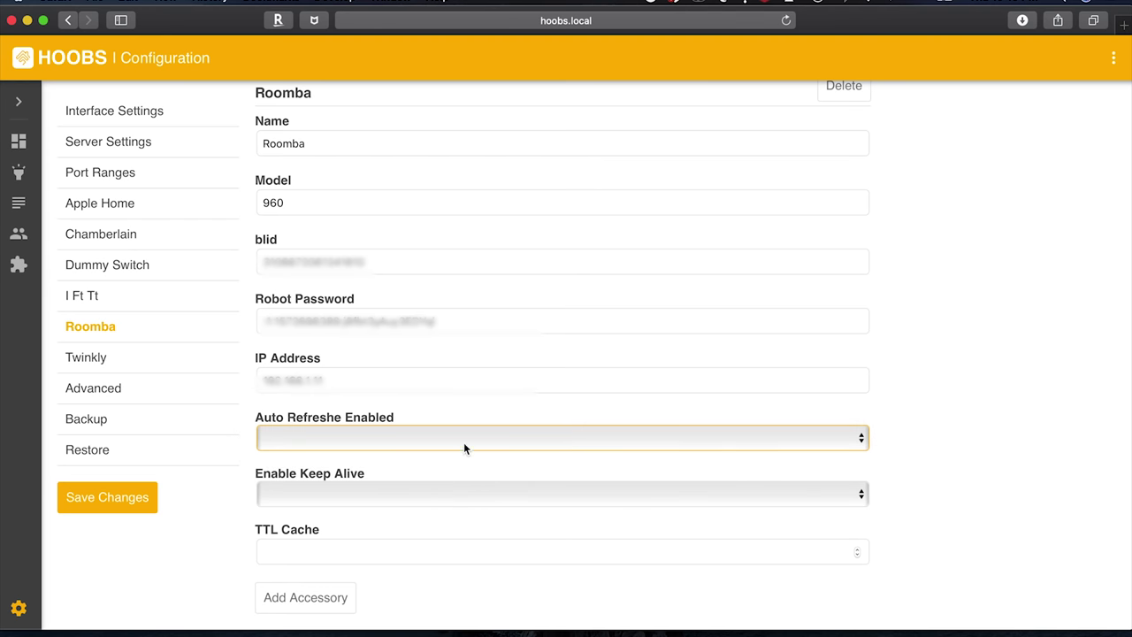
pyautogui.click(463, 449)
pyautogui.click(337, 438)
pyautogui.click(418, 494)
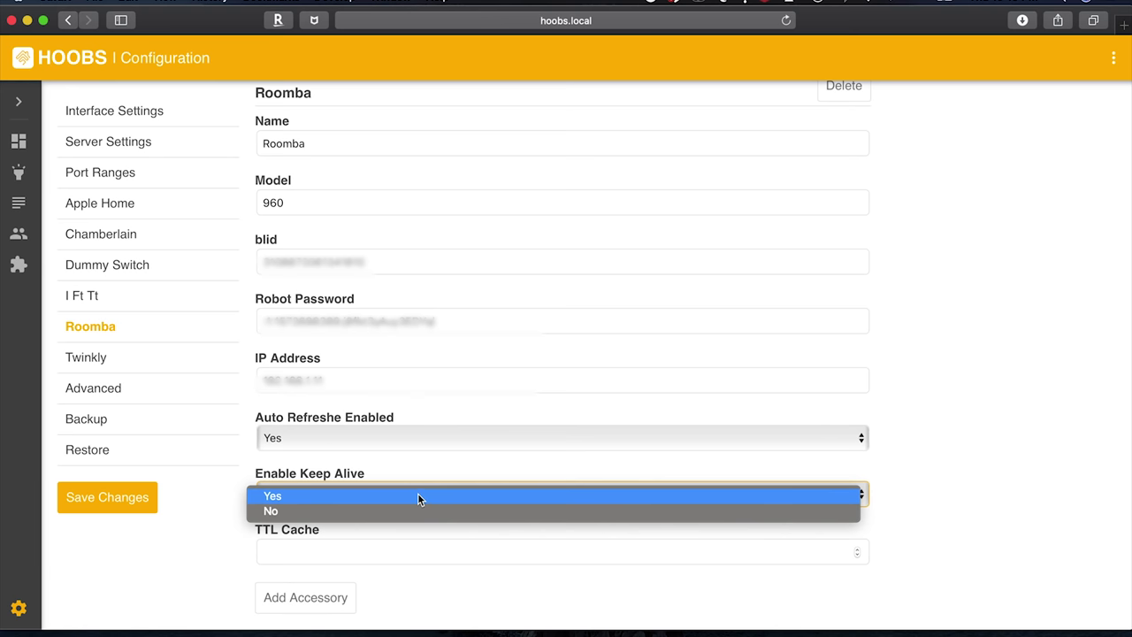
pyautogui.click(331, 496)
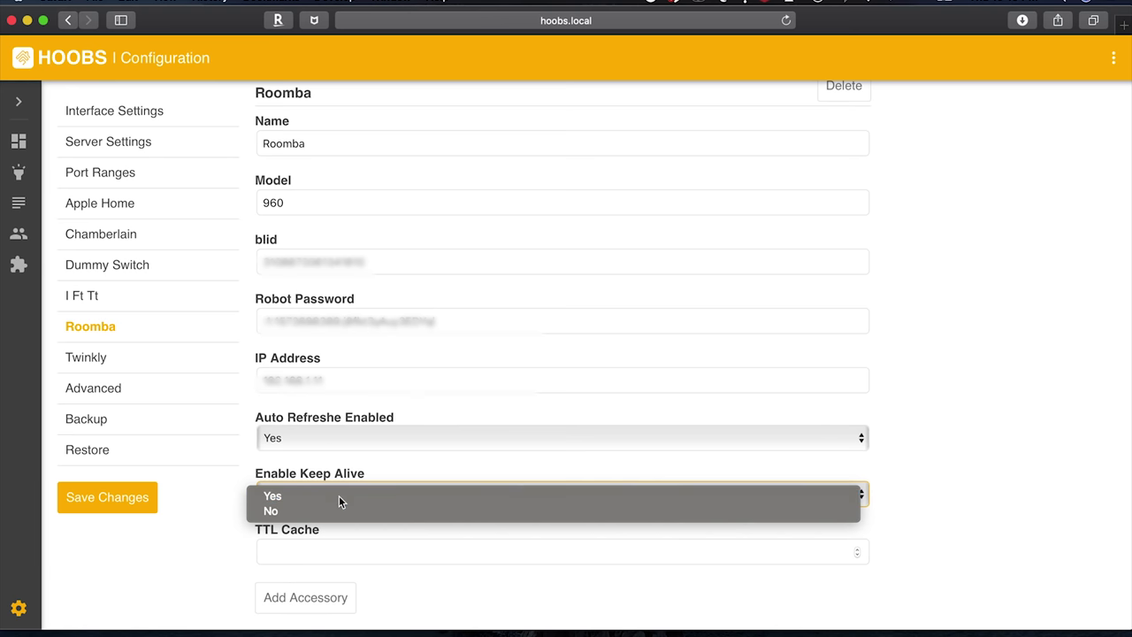
pyautogui.click(363, 557)
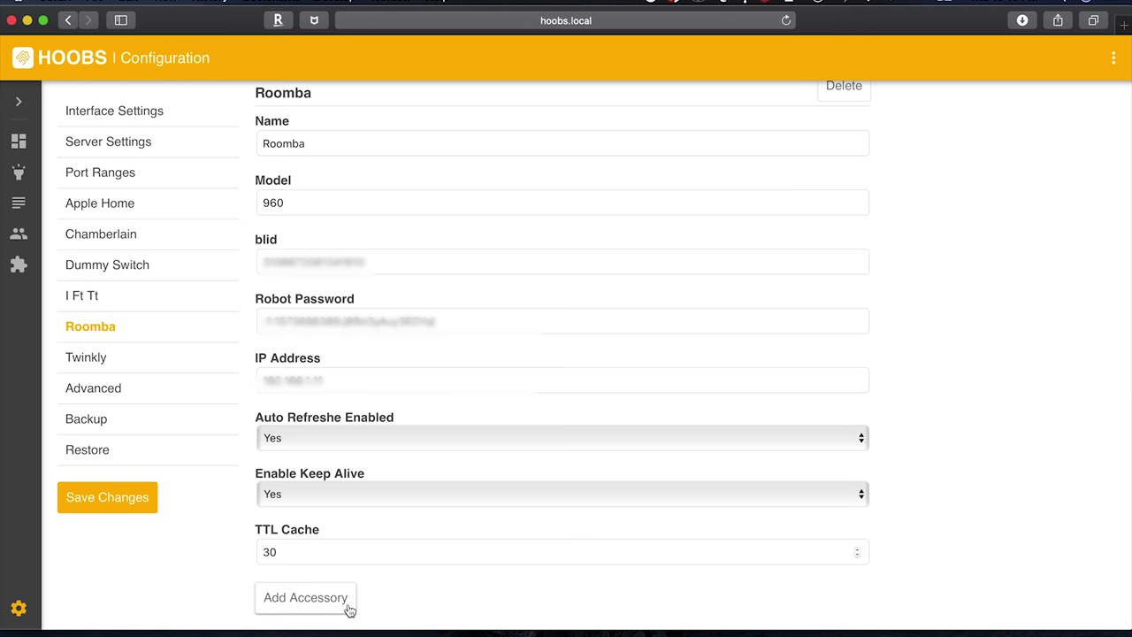
pyautogui.click(347, 553)
# Step: Save the Roomba configuration and check that Roomba is listed under Unassigned accessories
pyautogui.click(108, 496)
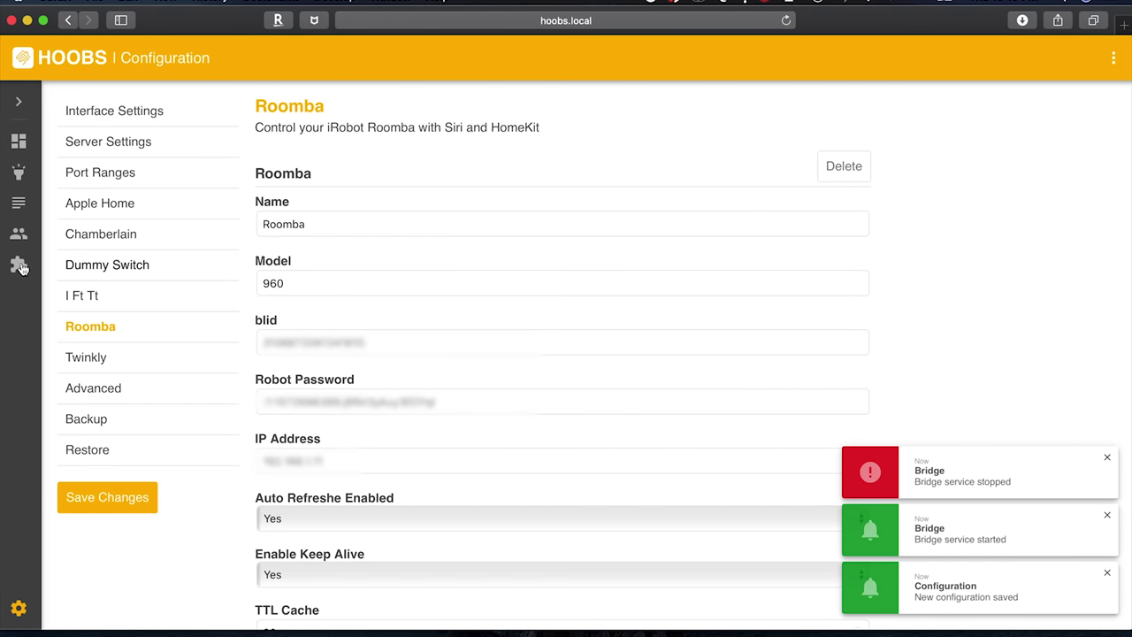
pyautogui.click(19, 173)
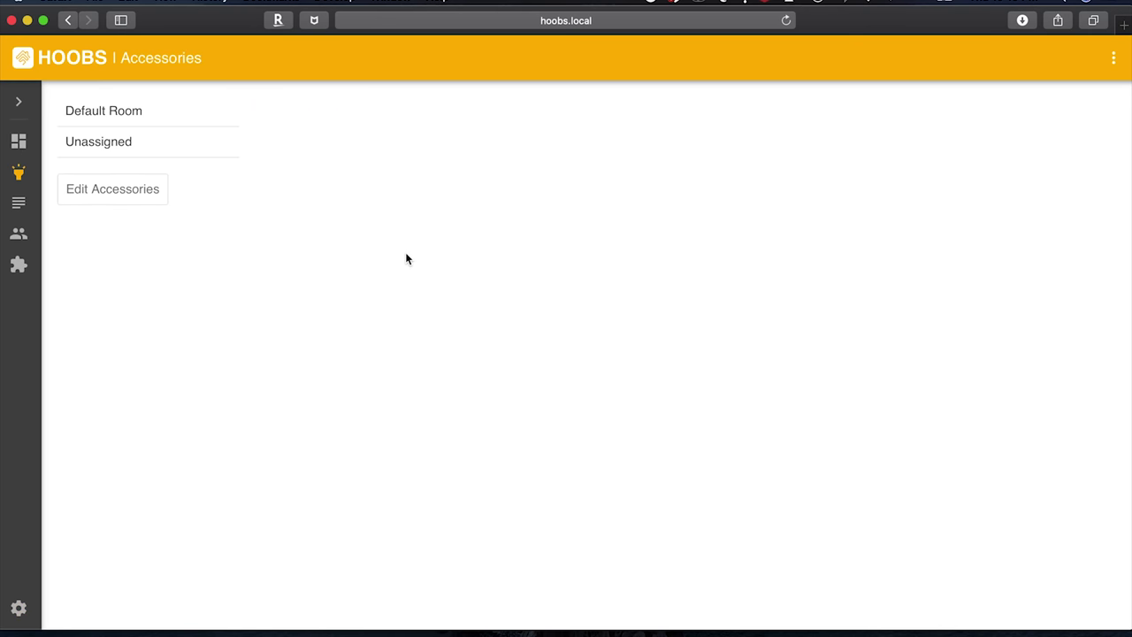
pyautogui.click(102, 145)
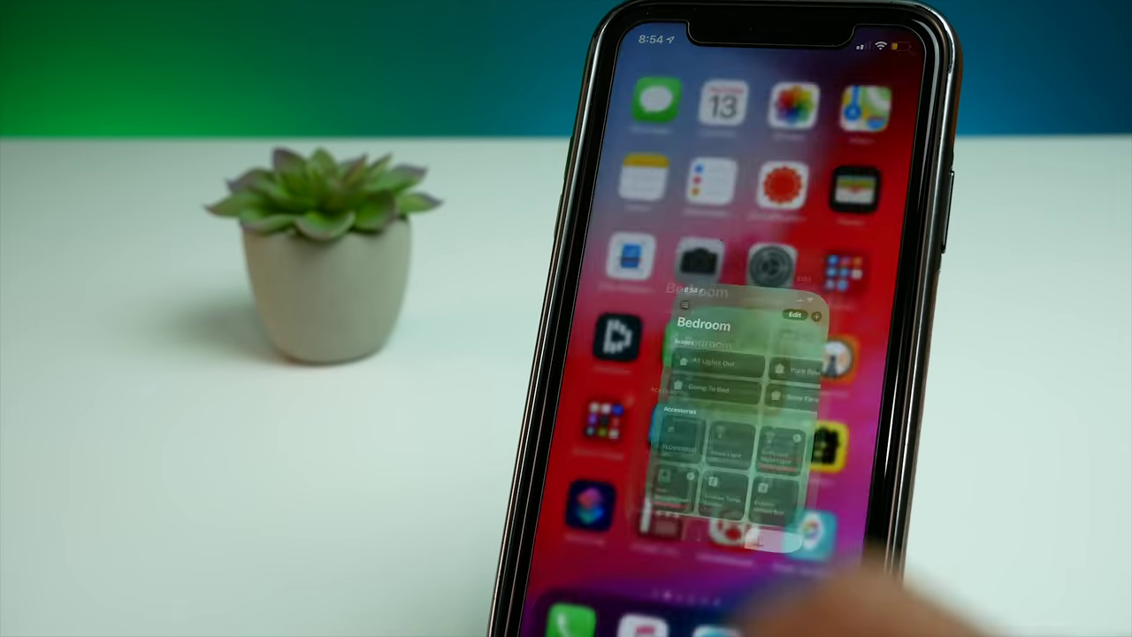
# Step: Open the Roomba tile in Default Room and scroll down to its battery and Status details
pyautogui.click(675, 100)
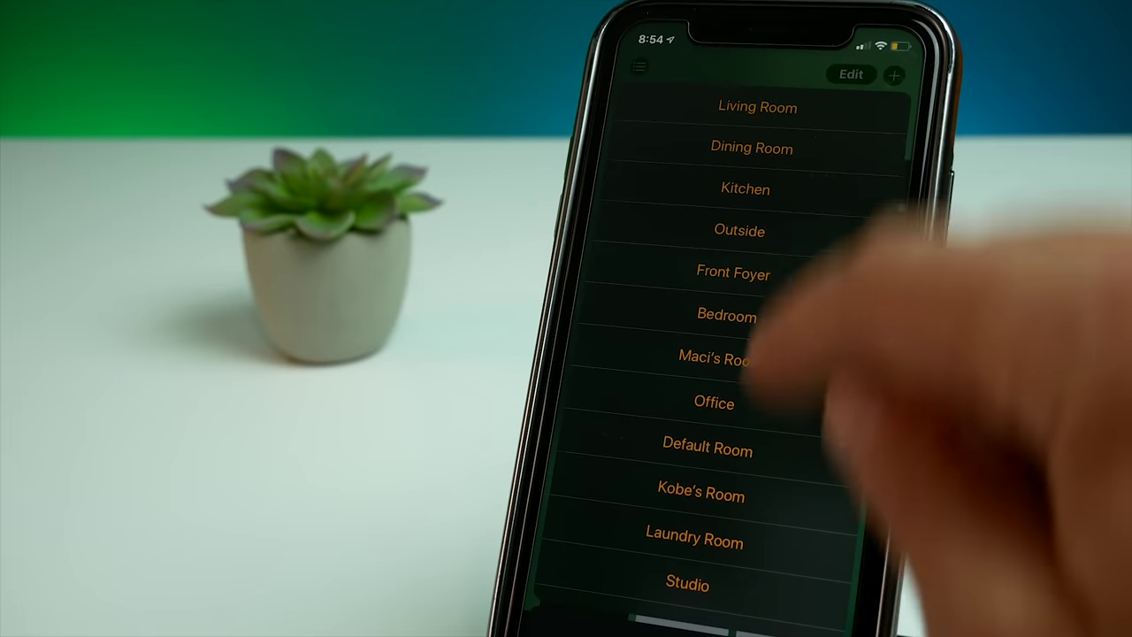
pyautogui.click(719, 371)
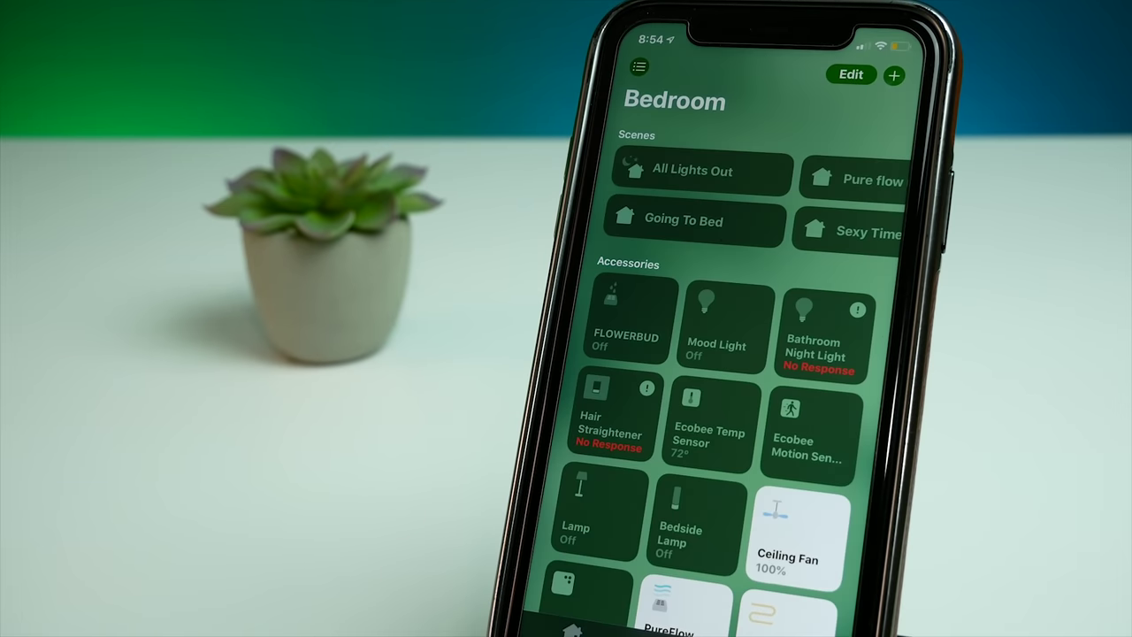
pyautogui.scroll(-3, 771, 505)
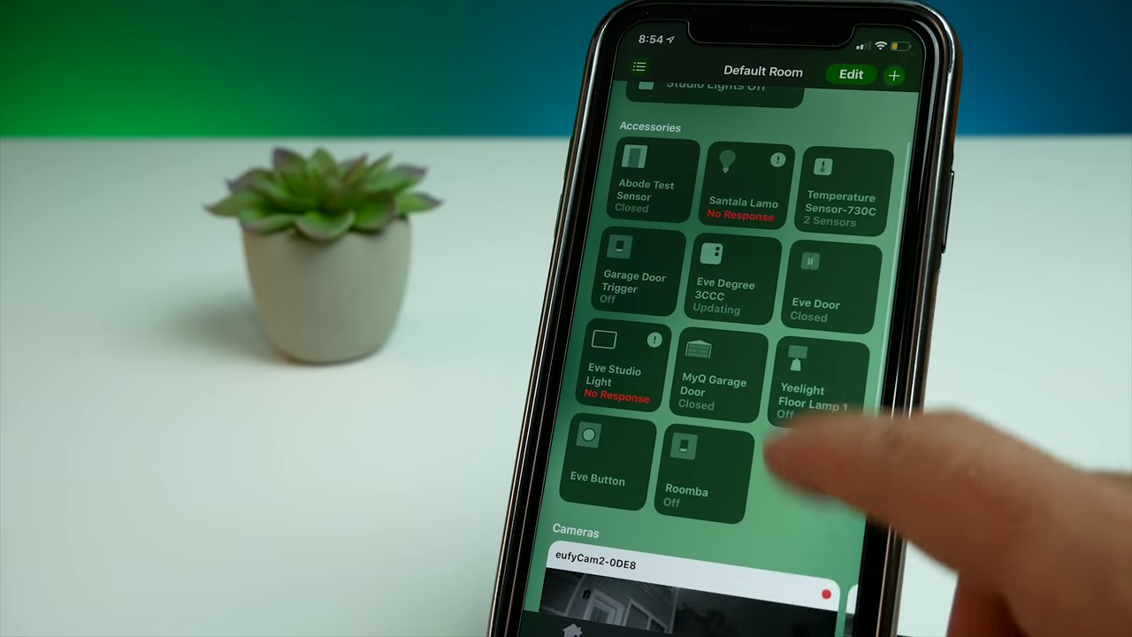
pyautogui.click(690, 460)
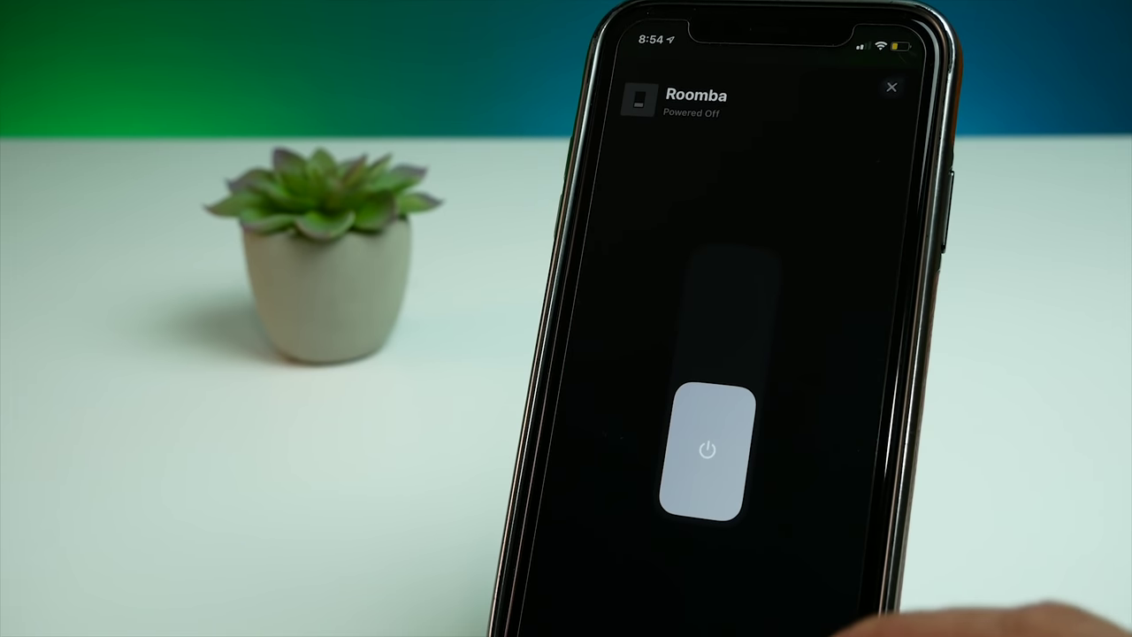
pyautogui.scroll(-5, 823, 478)
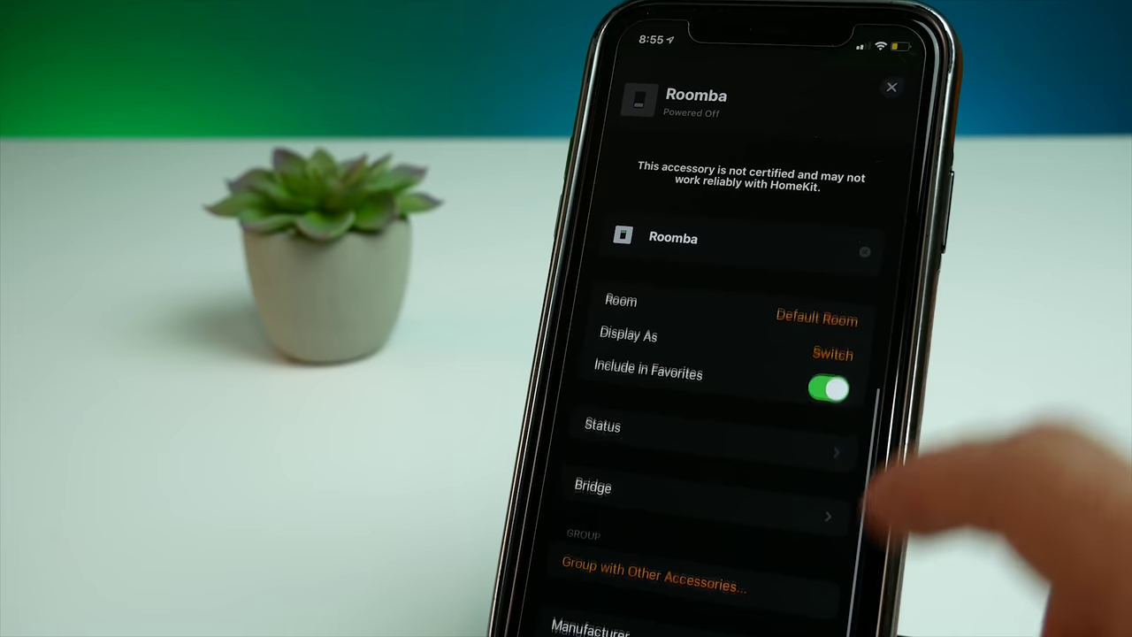
pyautogui.scroll(-1, 761, 522)
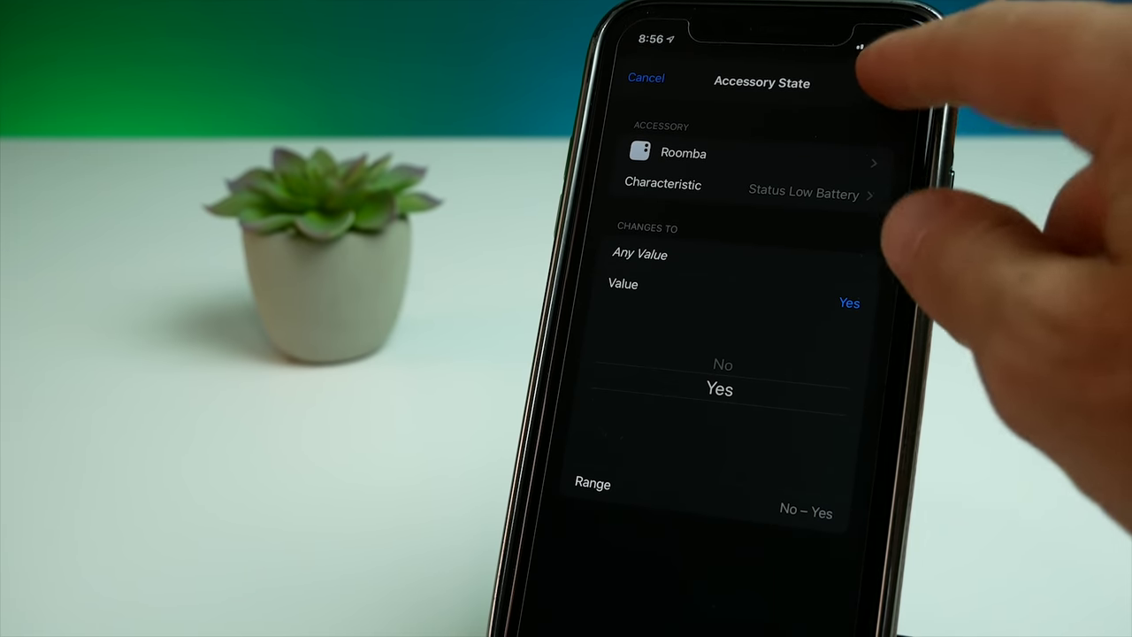
# Step: Confirm Roomba's Status Low Battery = Yes as the trigger event and review the Event Trigger screen
pyautogui.click(874, 82)
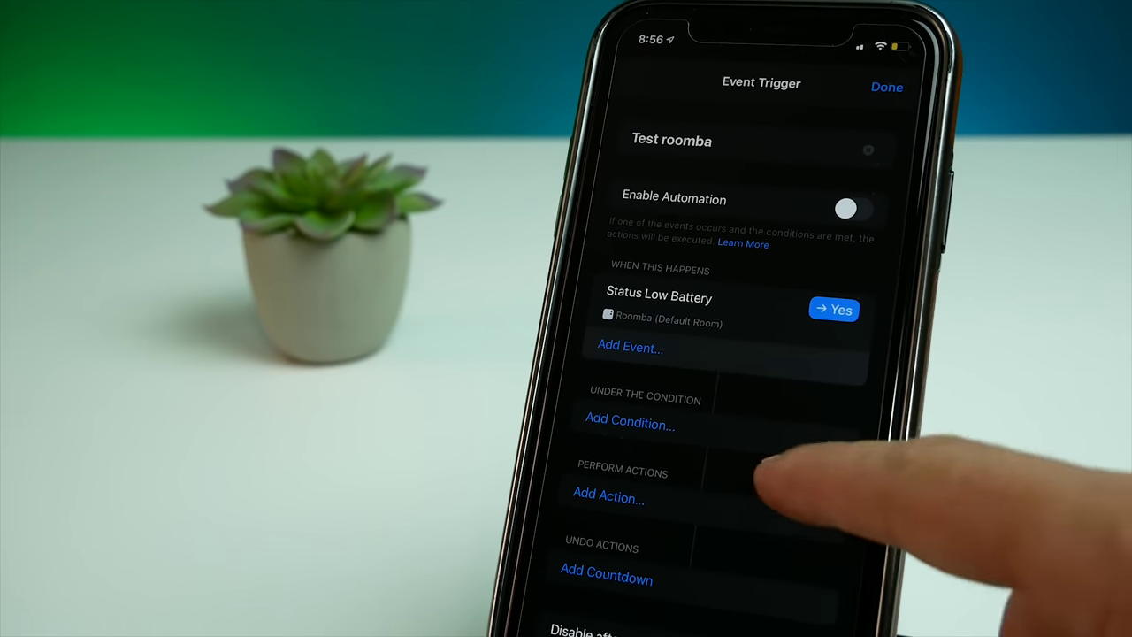
pyautogui.scroll(-1, 779, 455)
pyautogui.scroll(-1, 739, 442)
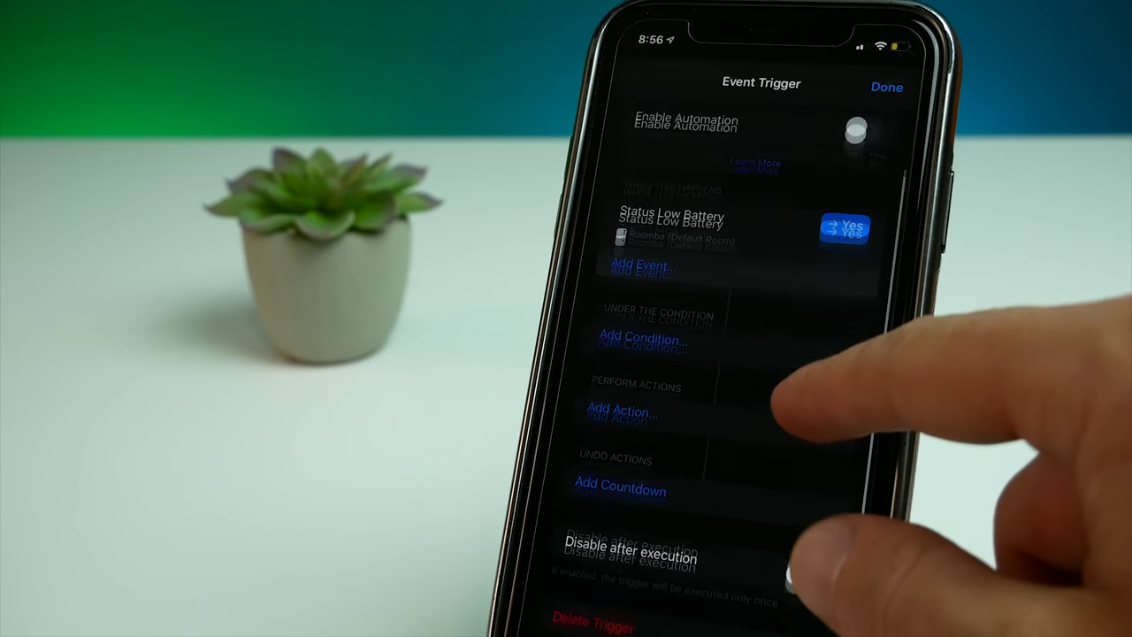